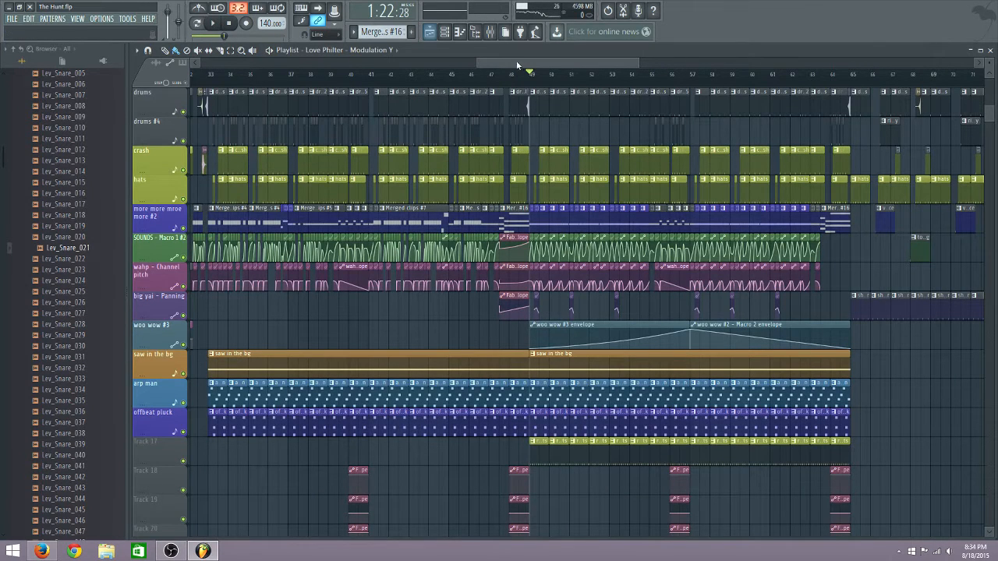
Play the arrangement from bar 49 through to bar 57 and pause it.
{"action": "left_click", "coordinate": [217, 24]}
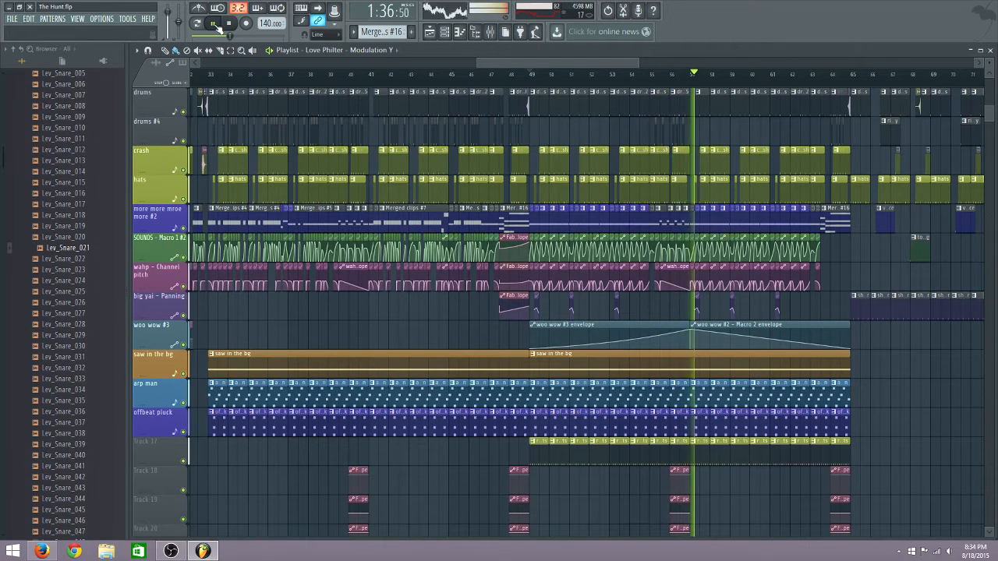
{"action": "left_click", "coordinate": [215, 23]}
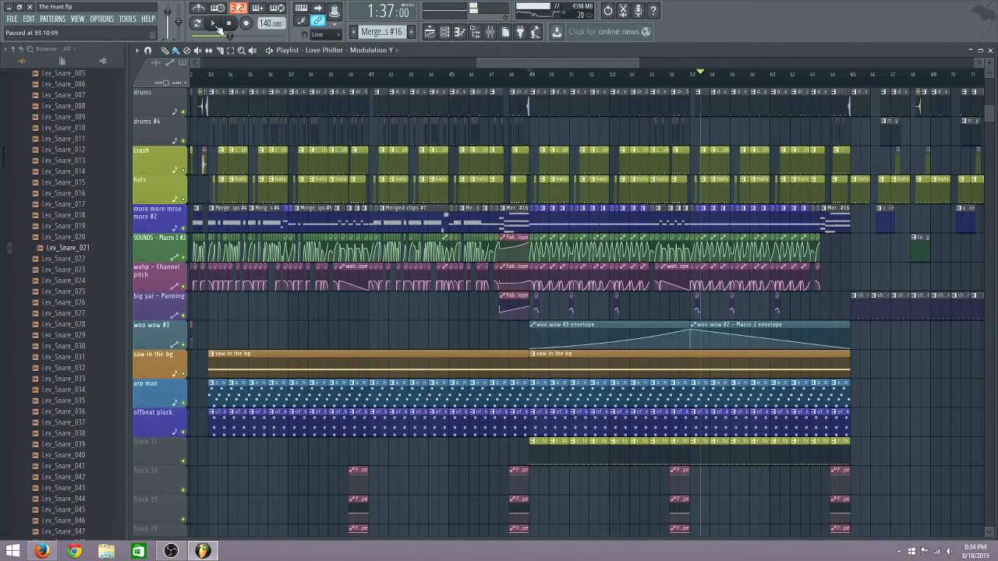
Return the song position to bar 49, mark a short time selection at its start and play it back.
{"action": "left_click", "coordinate": [531, 78]}
{"action": "scroll", "coordinate": [533, 81], "scroll_direction": "up", "scroll_amount": 5}
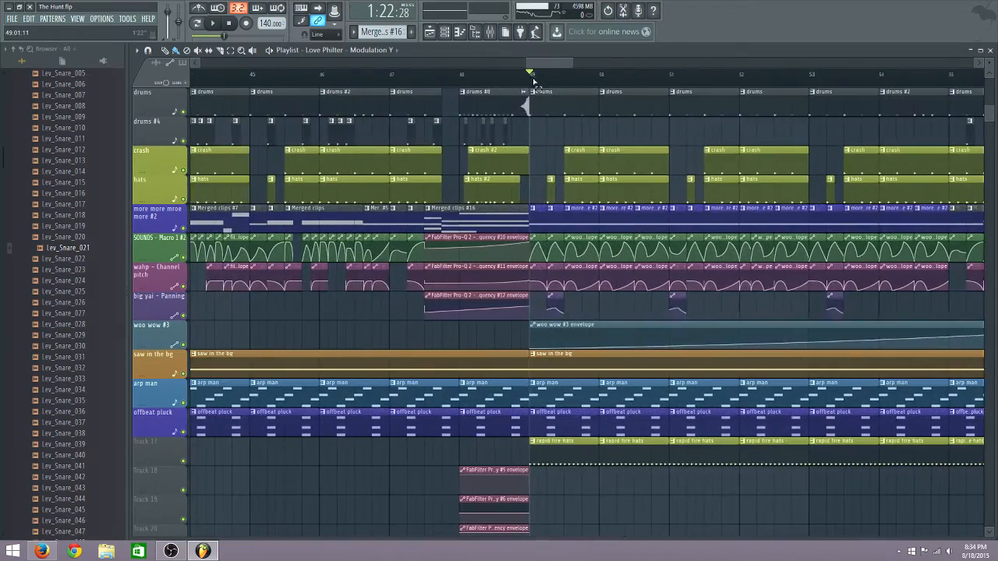
{"action": "left_click_drag", "start_coordinate": [533, 81], "coordinate": [547, 81]}
{"action": "left_click", "coordinate": [215, 24]}
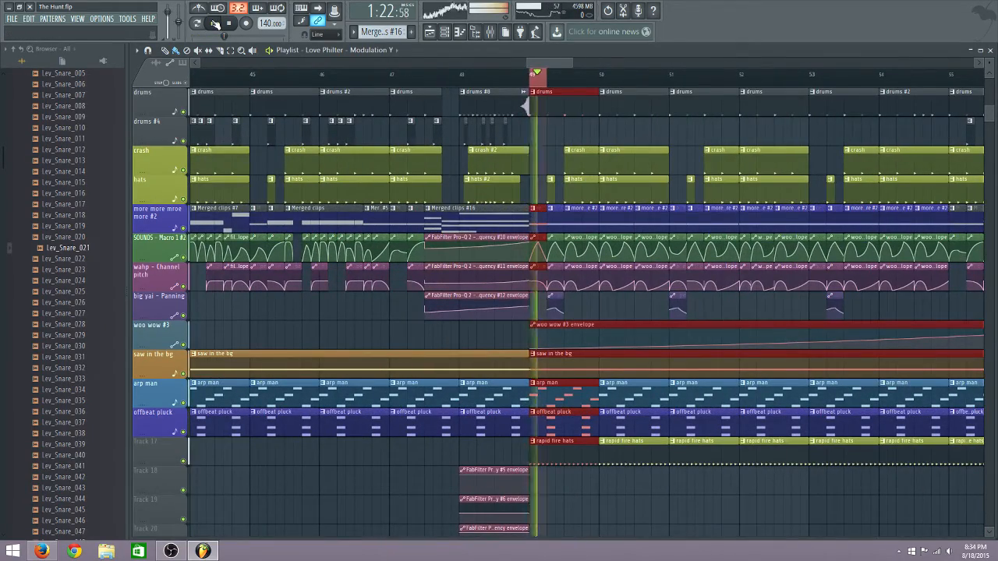
{"action": "scroll", "coordinate": [532, 81], "scroll_direction": "down", "scroll_amount": 3}
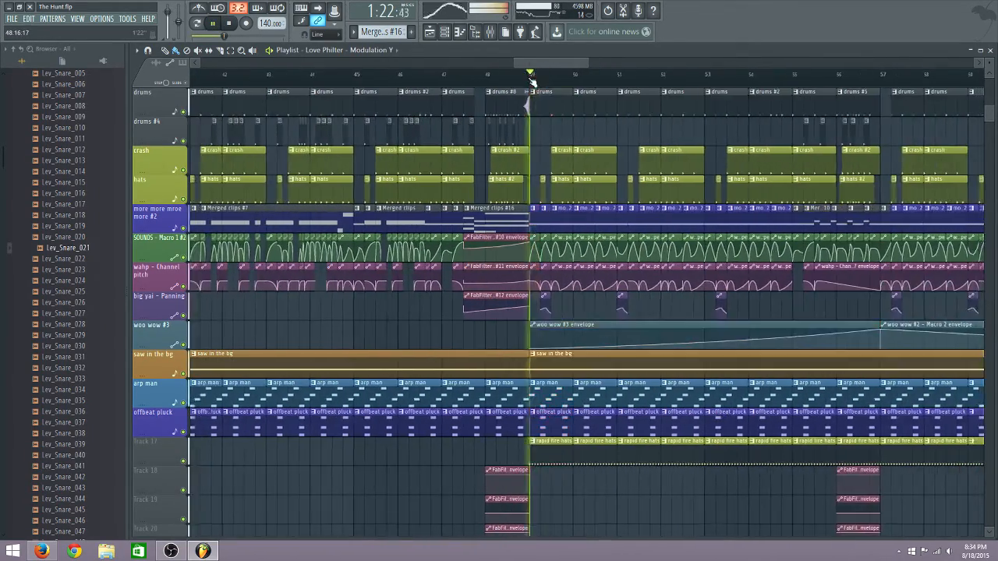
{"action": "left_click", "coordinate": [459, 32]}
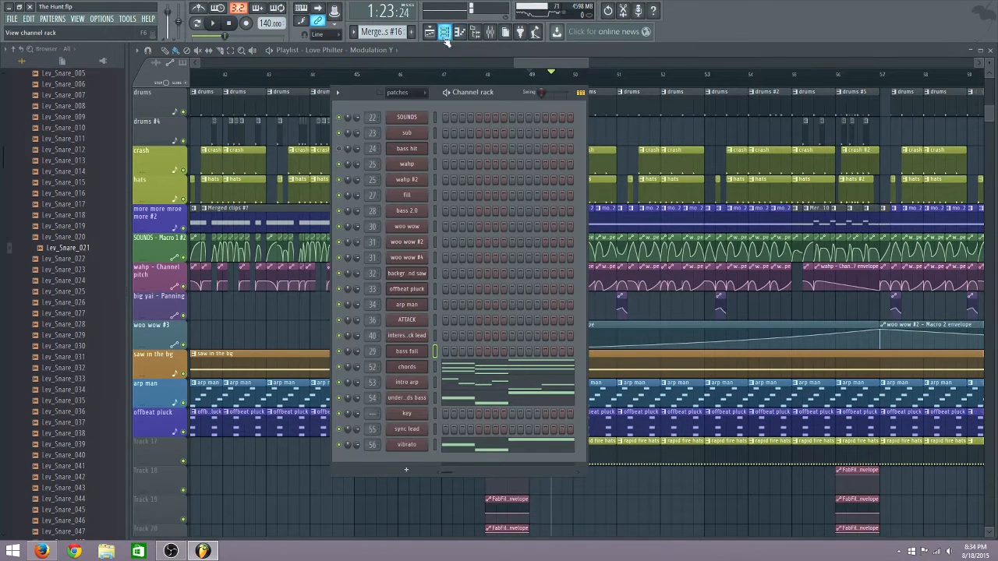
{"action": "left_click", "coordinate": [400, 356]}
{"action": "left_click", "coordinate": [580, 63]}
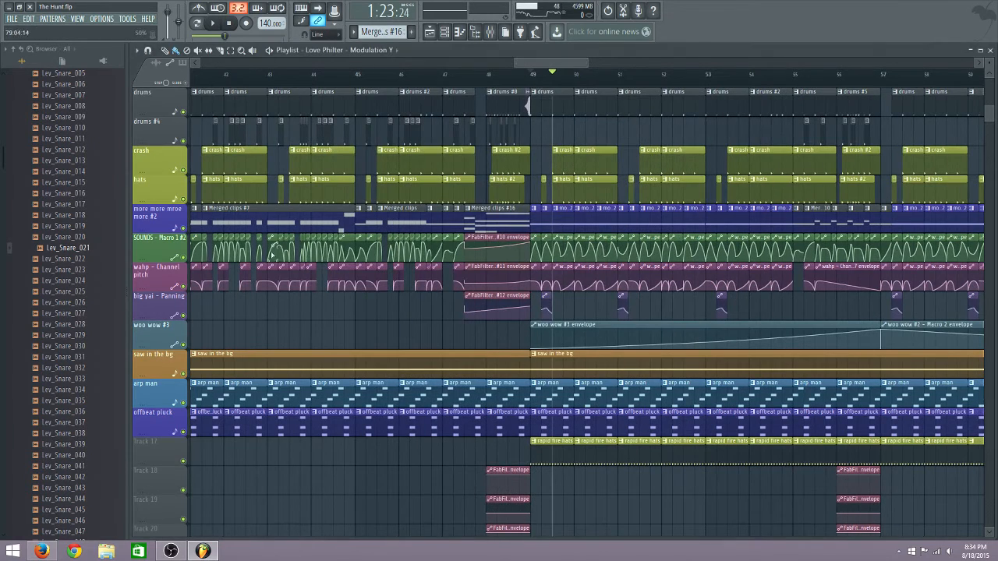
Solo the "more more mroe more #2" track and unmute its "SOUNDS - Macro 1 #2" and "wahp - Channel pitch" automation tracks.
{"action": "right_click", "coordinate": [183, 228]}
{"action": "left_click", "coordinate": [183, 258]}
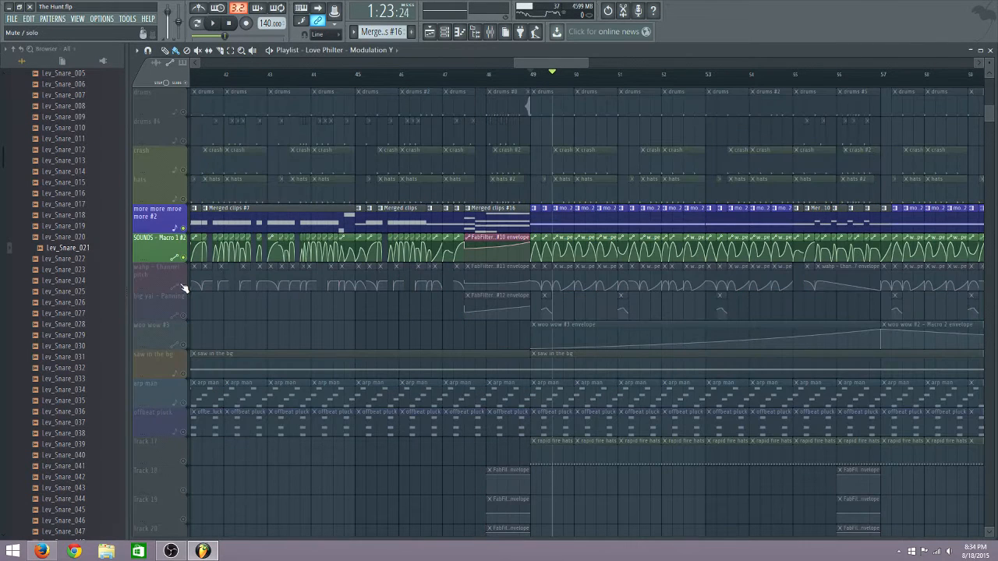
{"action": "left_click", "coordinate": [184, 287]}
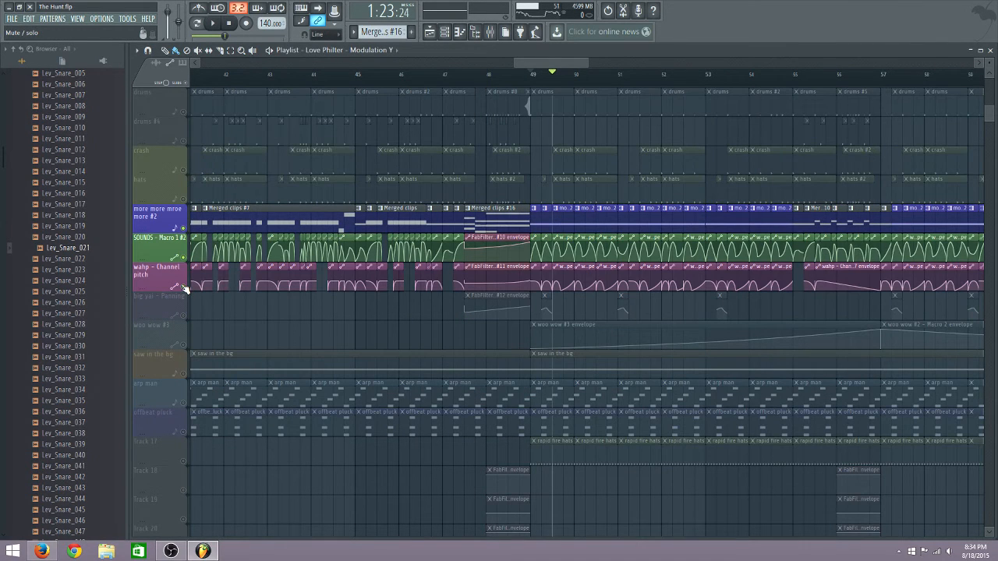
Listen to the soloed bass tracks at bar 49 and again from bar 51.
{"action": "left_click", "coordinate": [216, 23]}
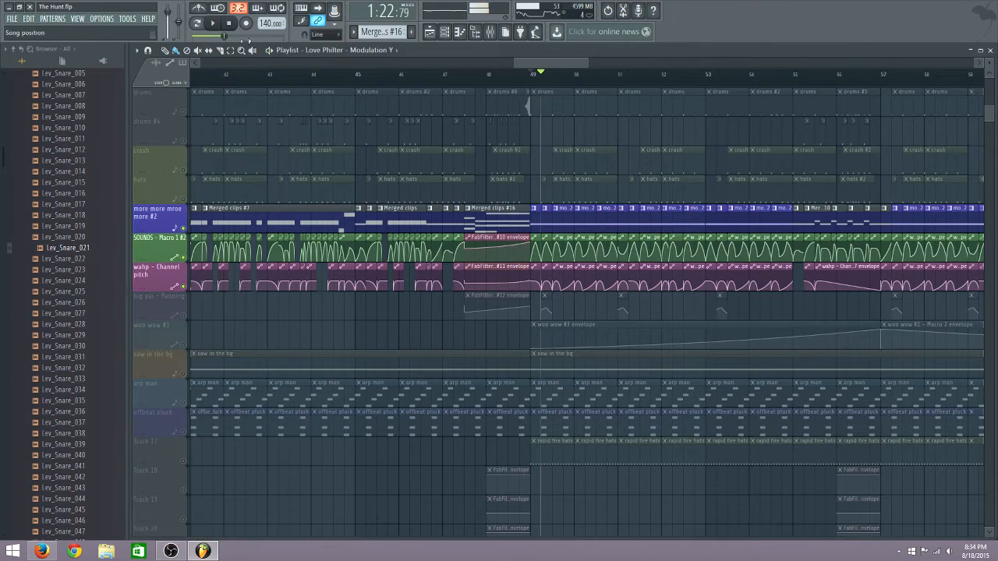
{"action": "scroll", "coordinate": [541, 76], "scroll_direction": "up", "scroll_amount": 2}
{"action": "scroll", "coordinate": [538, 78], "scroll_direction": "down", "scroll_amount": 1}
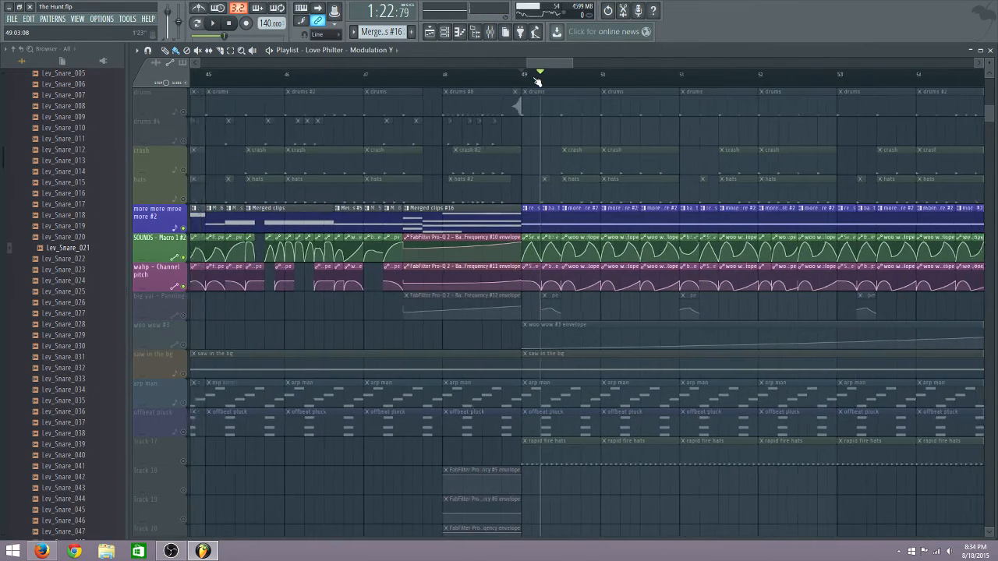
{"action": "left_click", "coordinate": [659, 77]}
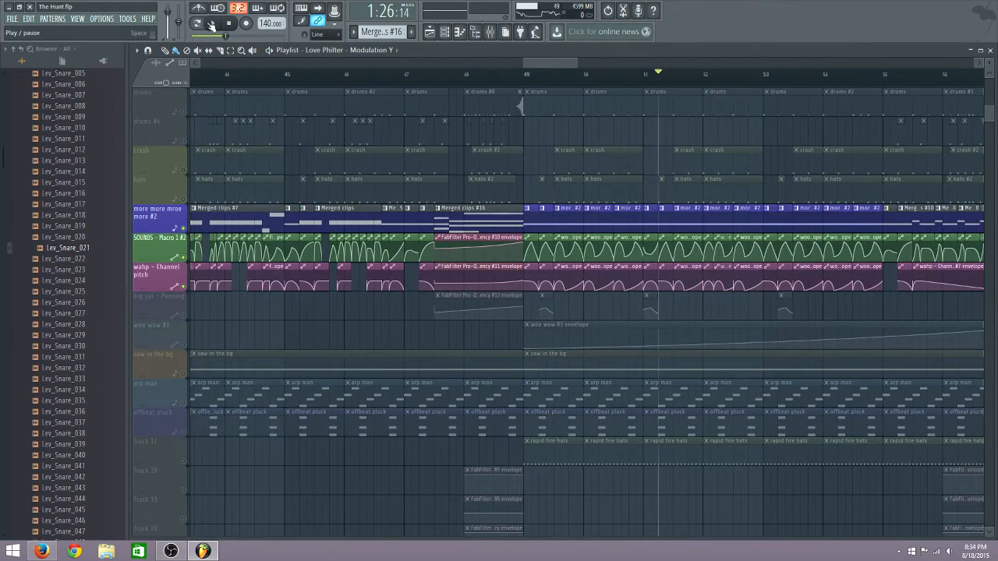
{"action": "left_click", "coordinate": [213, 24]}
{"action": "left_click", "coordinate": [214, 25]}
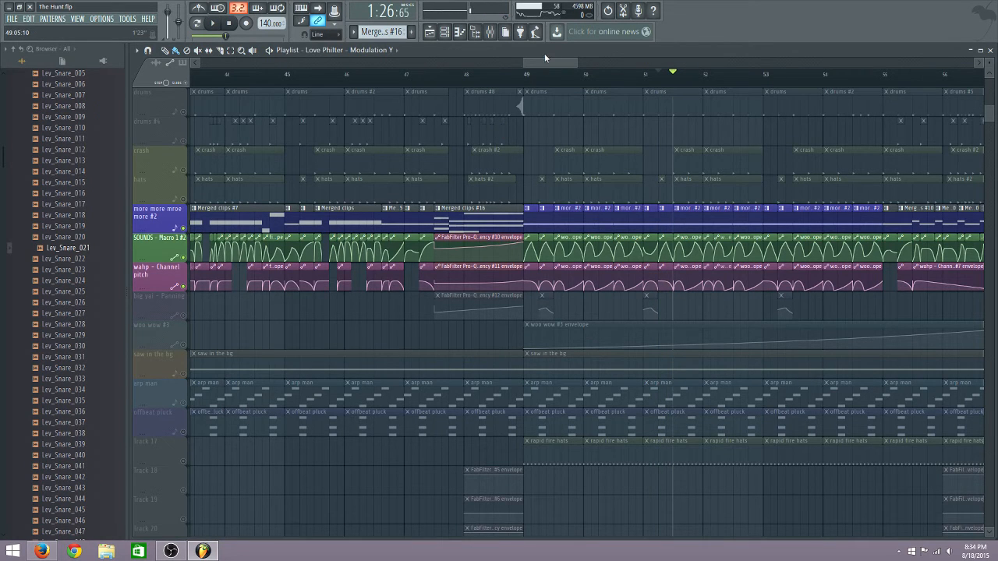
Set a time selection over the "regular bass" clip at the start of bar 49.
{"action": "scroll", "coordinate": [528, 77], "scroll_direction": "up", "scroll_amount": 3}
{"action": "left_click", "coordinate": [528, 77]}
{"action": "left_click_drag", "start_coordinate": [528, 76], "coordinate": [581, 88]}
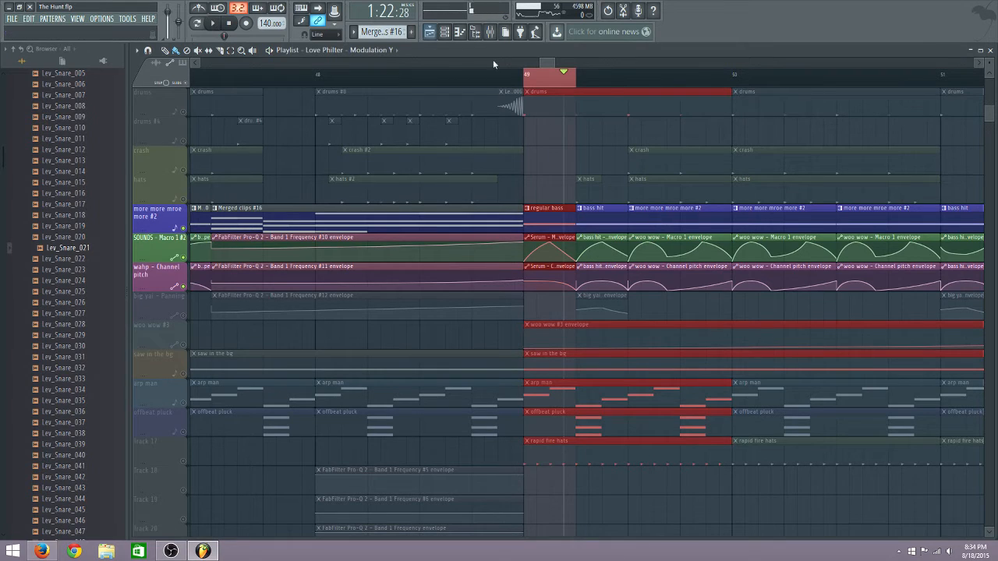
Open the Serum instrument of the bass fall channel and reposition its window over the playlist.
{"action": "left_click", "coordinate": [444, 33]}
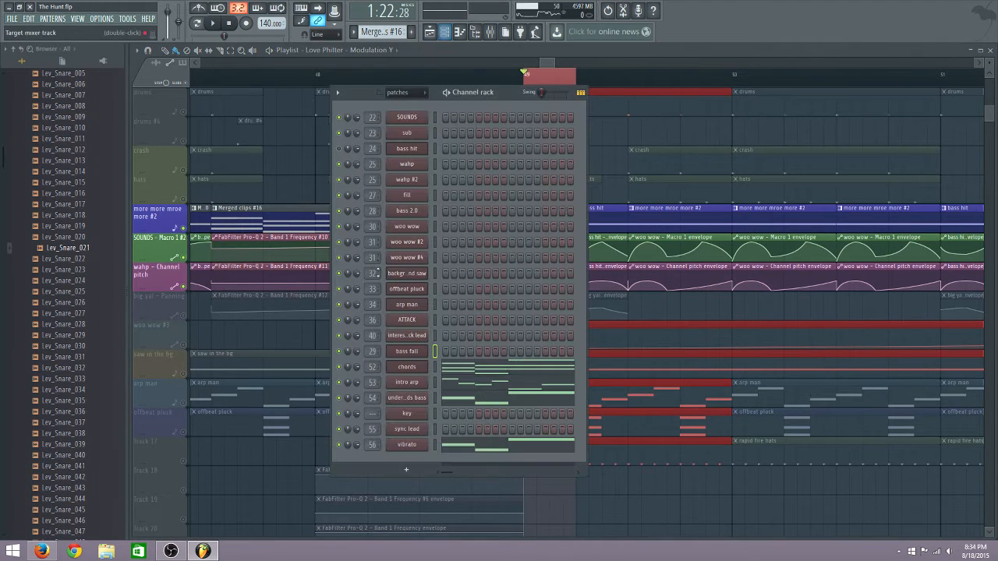
{"action": "left_click", "coordinate": [409, 353]}
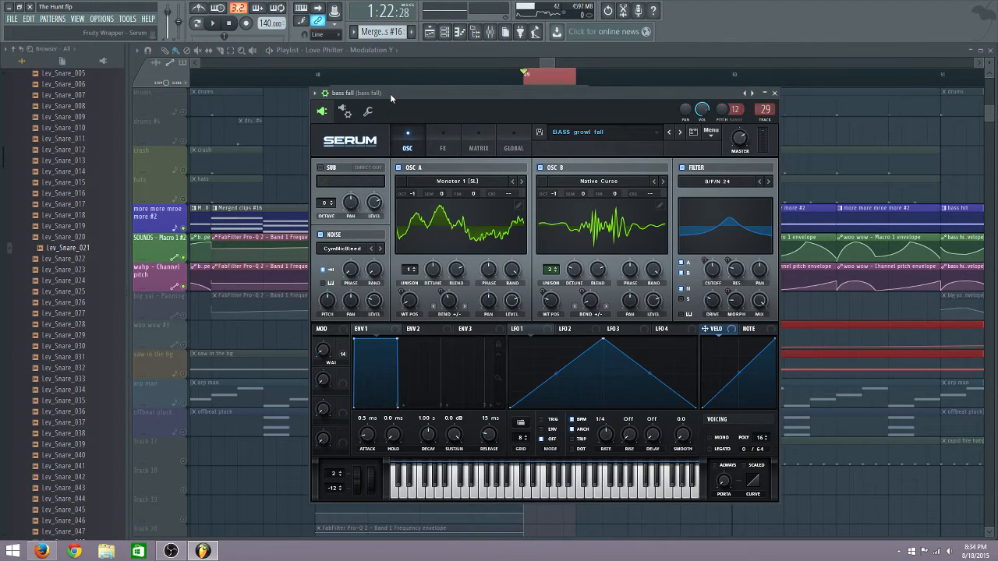
{"action": "left_click_drag", "start_coordinate": [390, 93], "coordinate": [365, 78]}
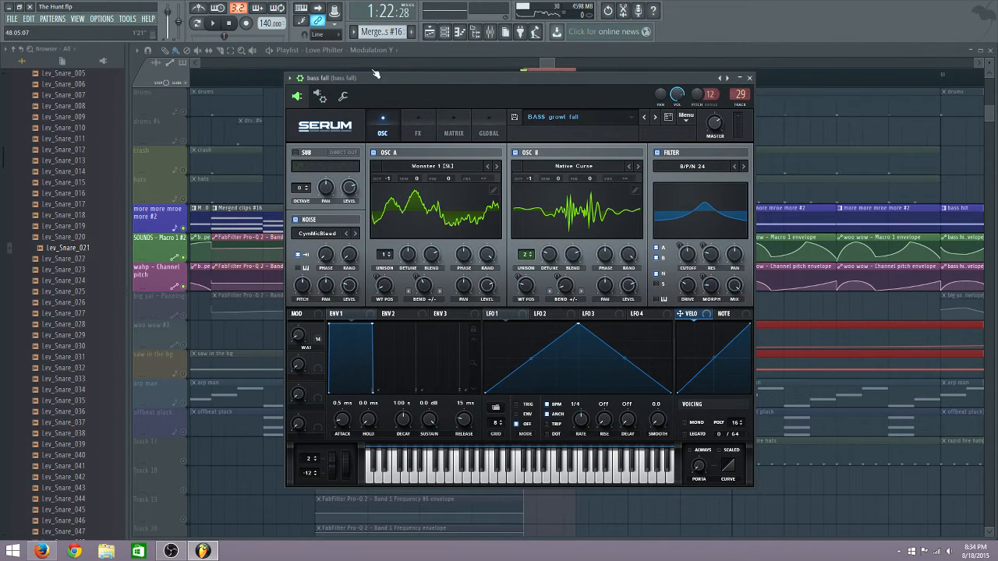
{"action": "left_click_drag", "start_coordinate": [363, 78], "coordinate": [356, 90]}
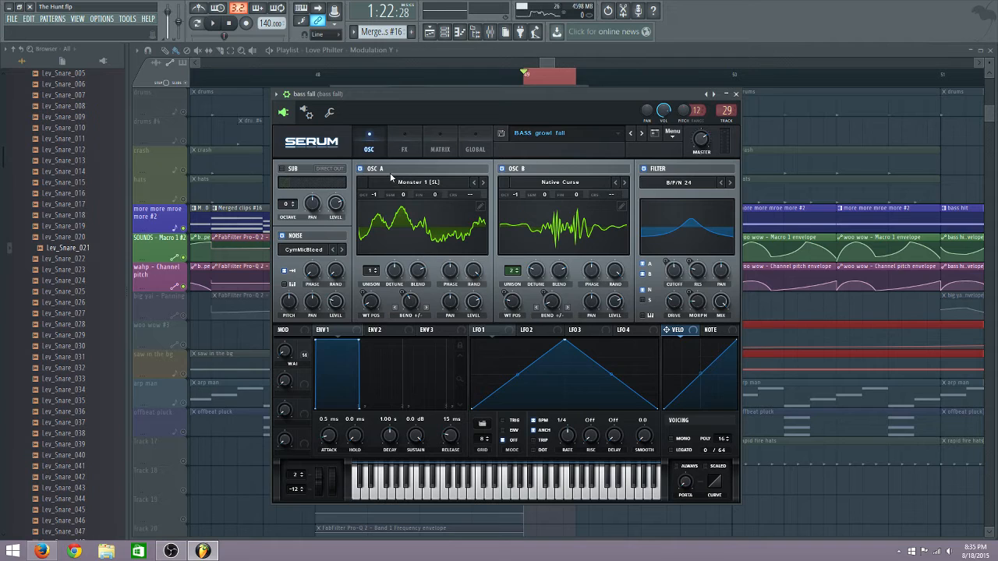
Audition the selected bass clip with only oscillator A active and re-enable oscillator B.
{"action": "left_click", "coordinate": [501, 169]}
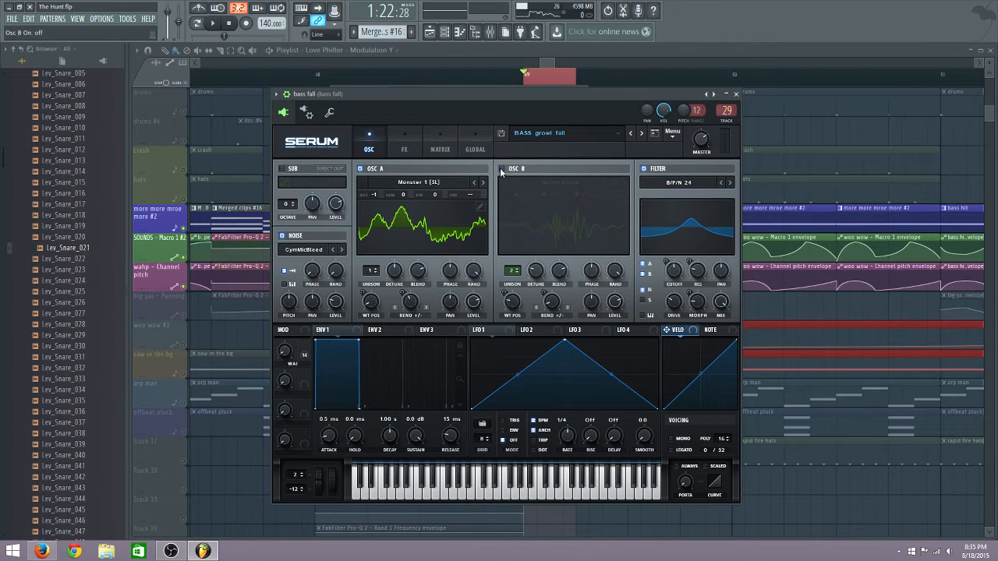
{"action": "left_click", "coordinate": [218, 24]}
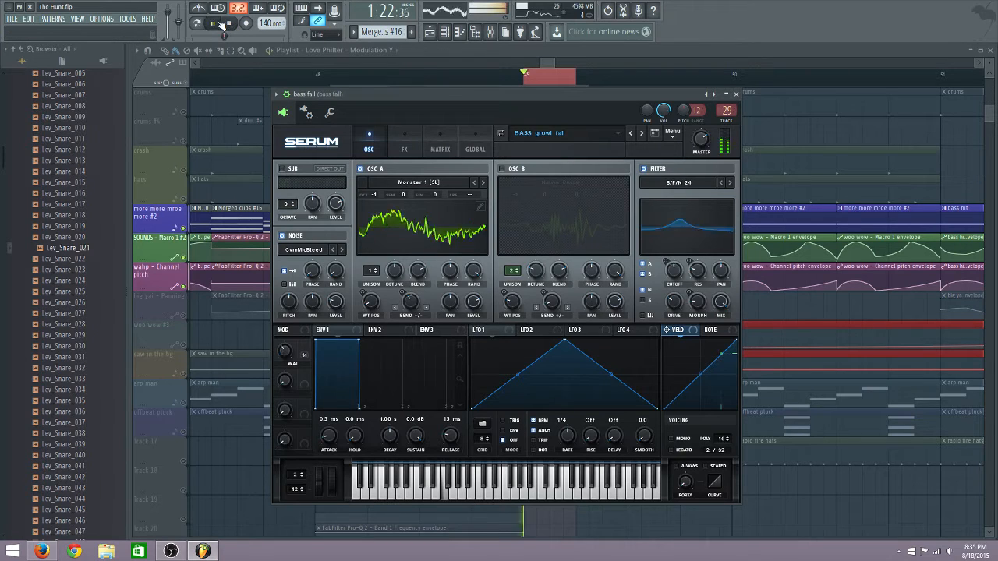
{"action": "left_click", "coordinate": [227, 23]}
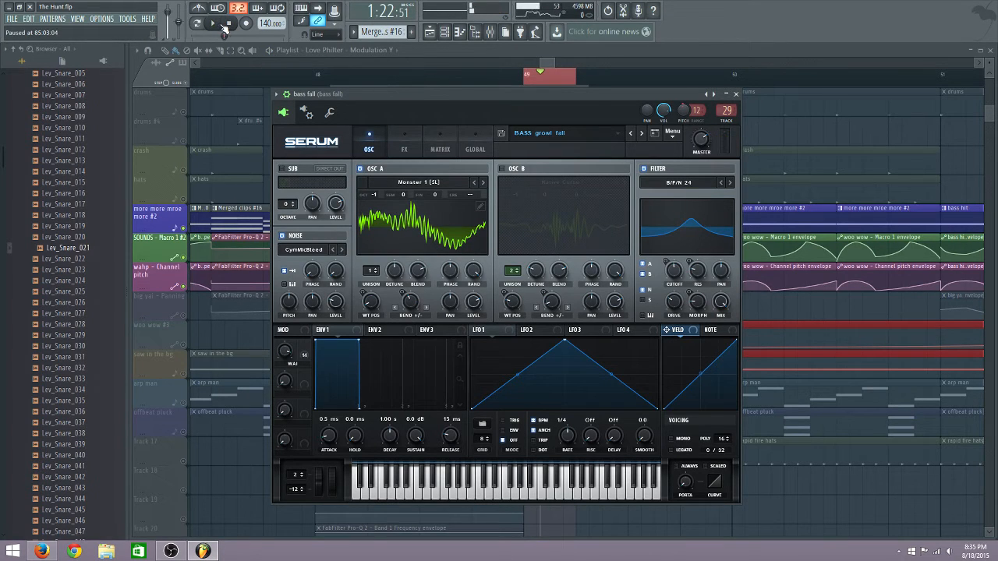
{"action": "left_click", "coordinate": [501, 169]}
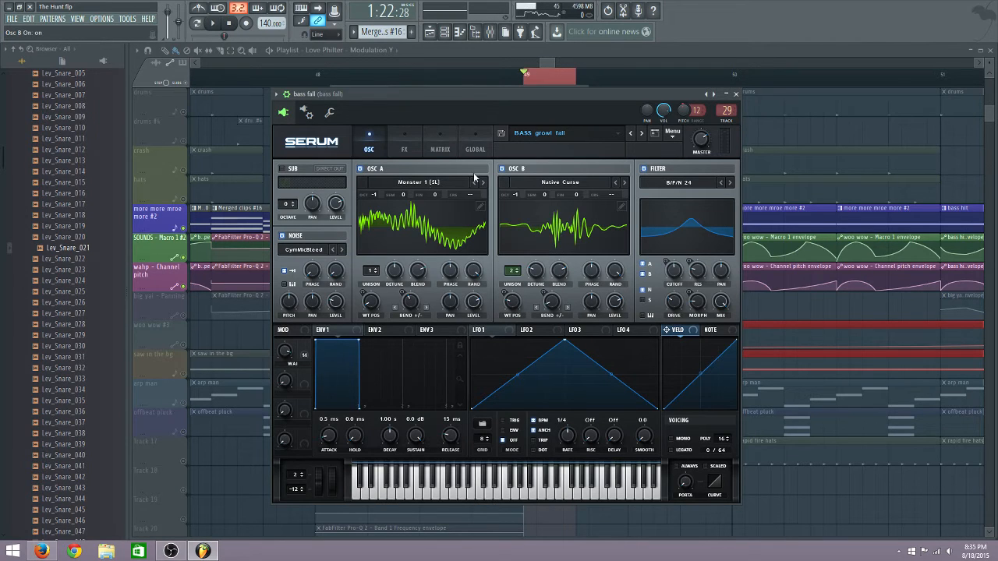
Audition the selected clip with only oscillator B active and again with both oscillators on.
{"action": "left_click", "coordinate": [360, 169]}
{"action": "left_click", "coordinate": [212, 23]}
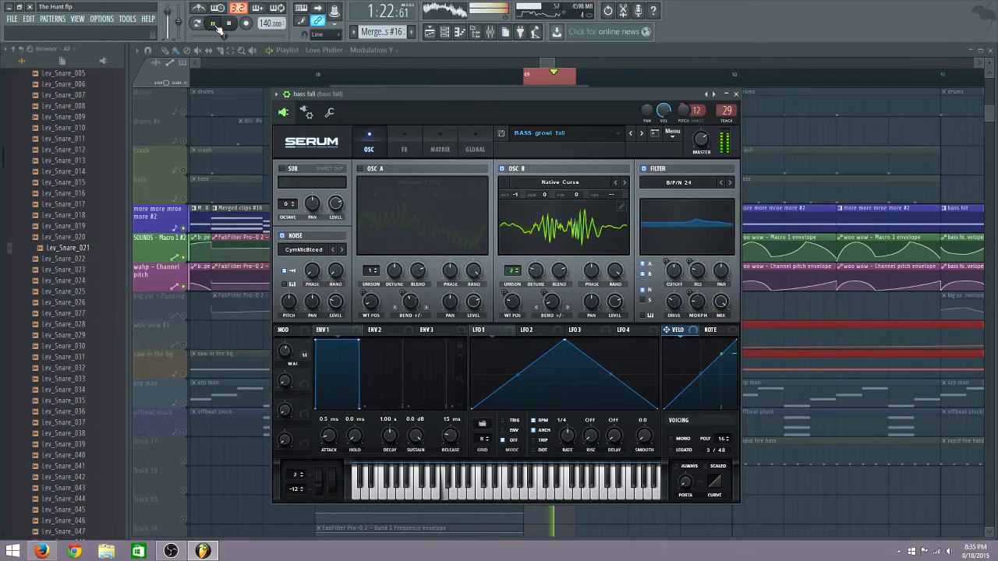
{"action": "left_click", "coordinate": [226, 23]}
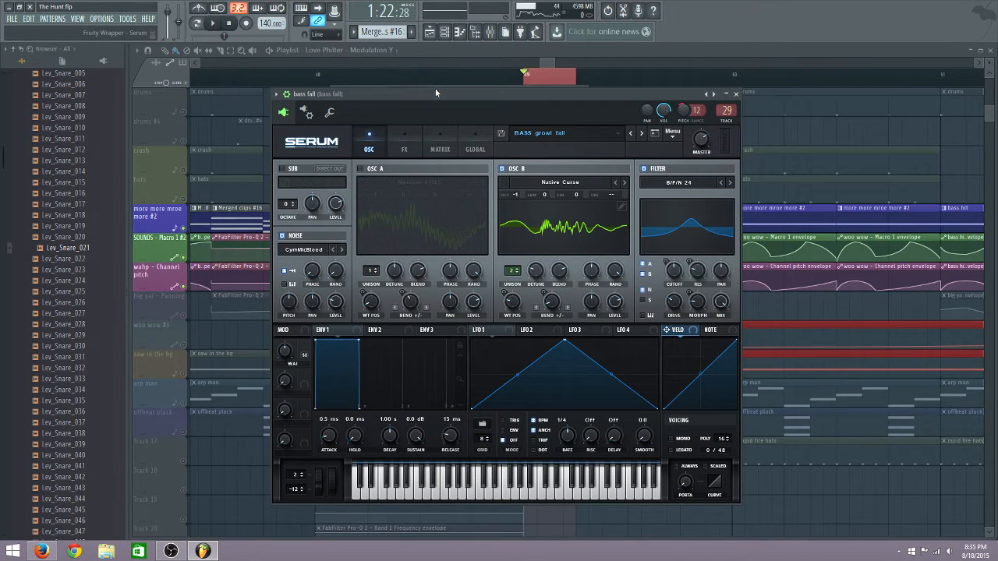
{"action": "left_click", "coordinate": [359, 169]}
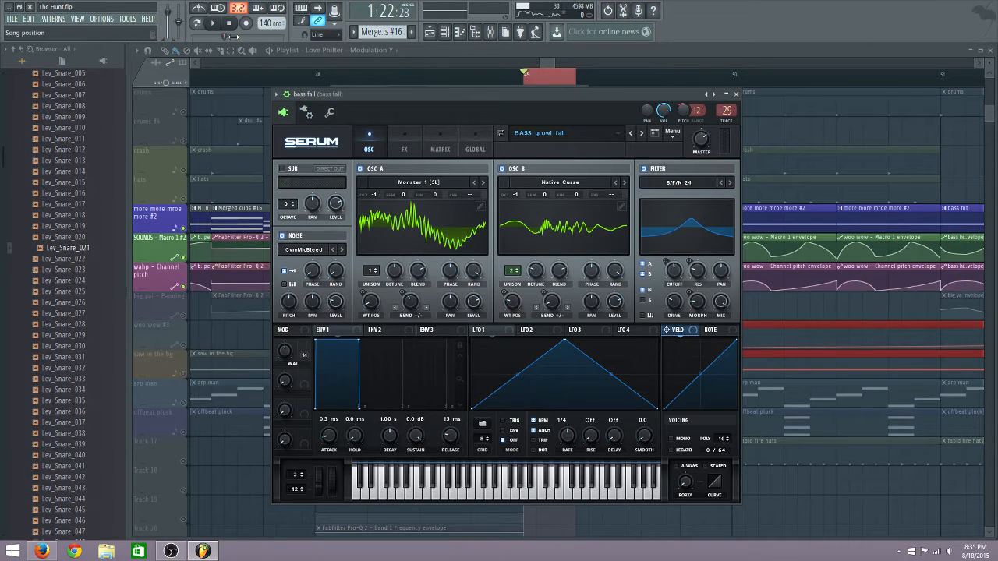
{"action": "left_click", "coordinate": [215, 24]}
{"action": "left_click", "coordinate": [228, 24]}
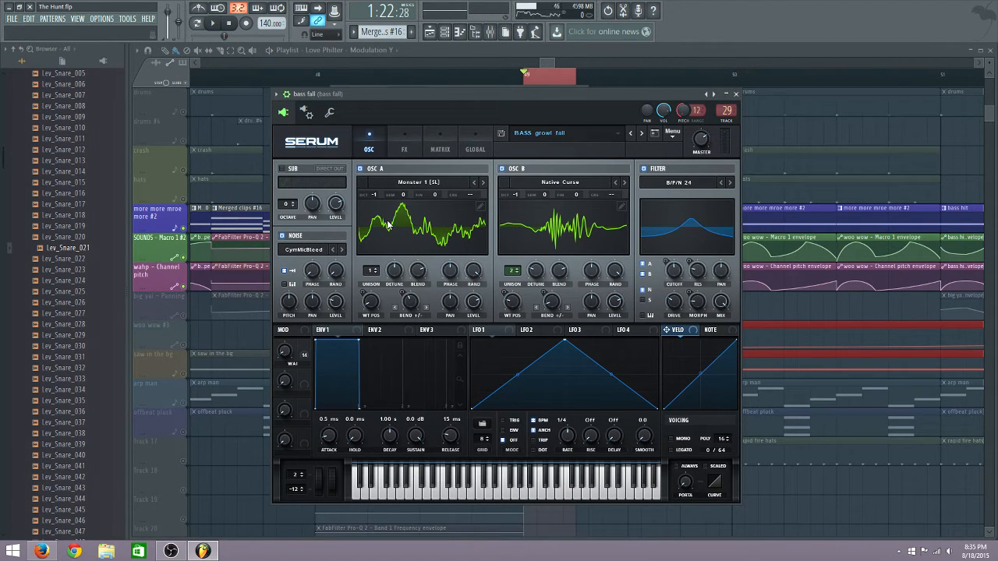
Select Macro 1 as the modulation source and show its list of destinations.
{"action": "right_click", "coordinate": [285, 357]}
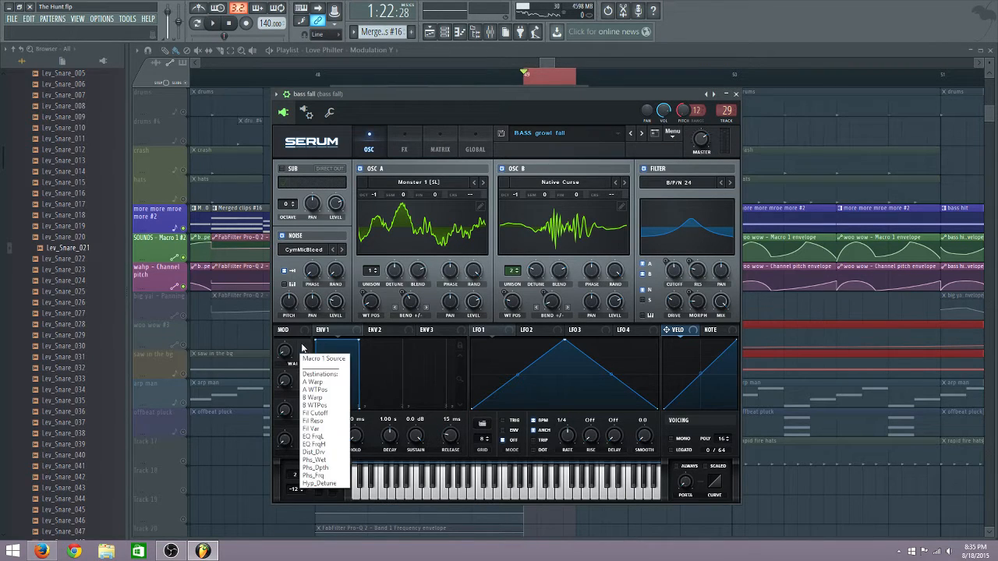
{"action": "left_click", "coordinate": [301, 364]}
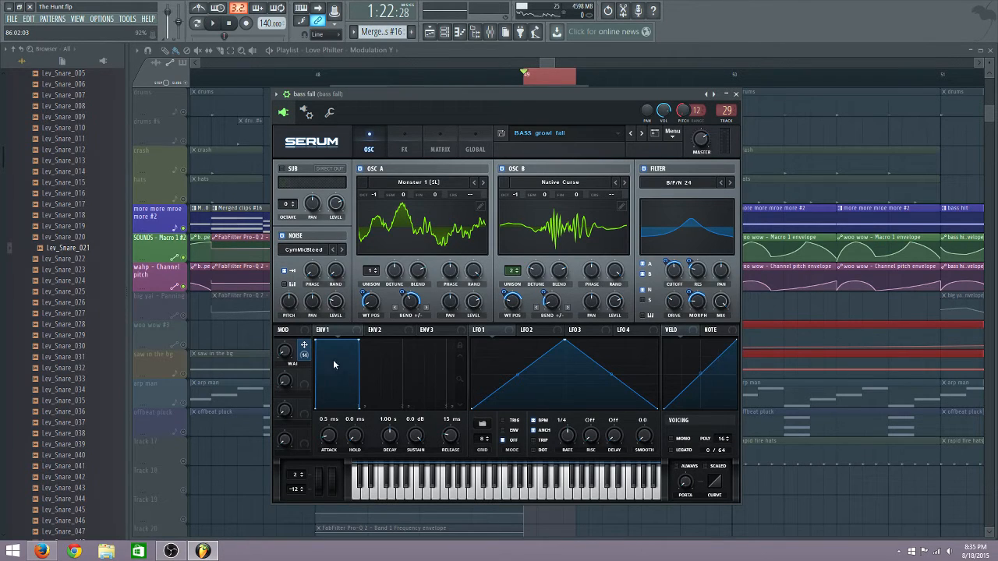
{"action": "mouse_move", "coordinate": [301, 345]}
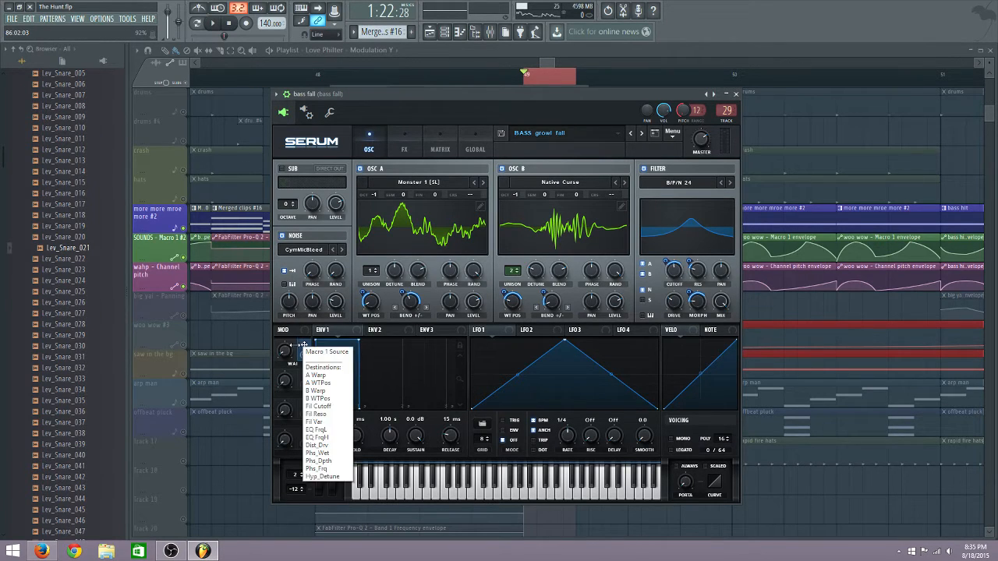
Bypass the Macro 1 modulator on the WT Pos of oscillators A and B and play the selected clip.
{"action": "right_click", "coordinate": [368, 298]}
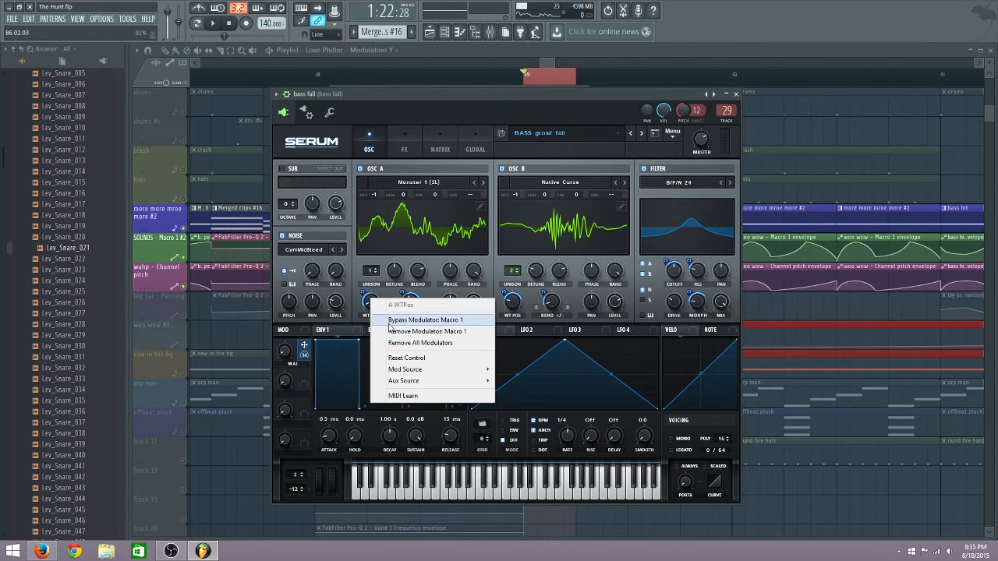
{"action": "left_click", "coordinate": [389, 323]}
{"action": "right_click", "coordinate": [513, 299]}
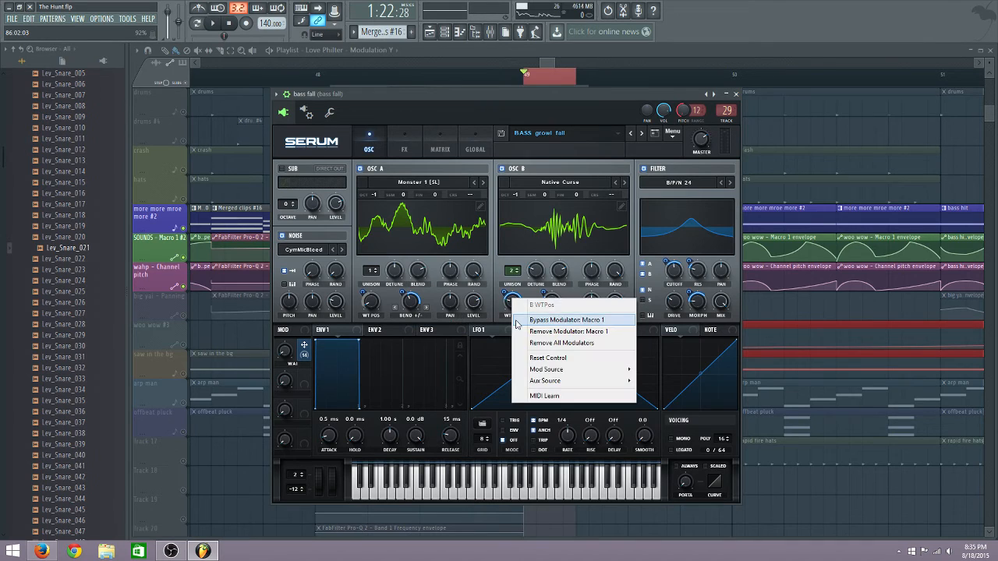
{"action": "left_click", "coordinate": [538, 322]}
{"action": "left_click", "coordinate": [217, 23]}
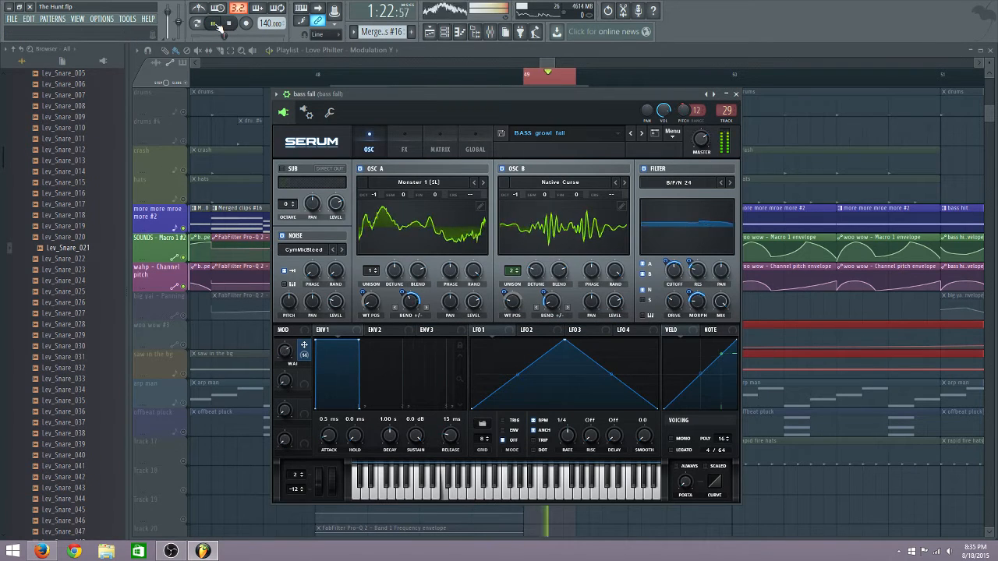
{"action": "left_click", "coordinate": [228, 23]}
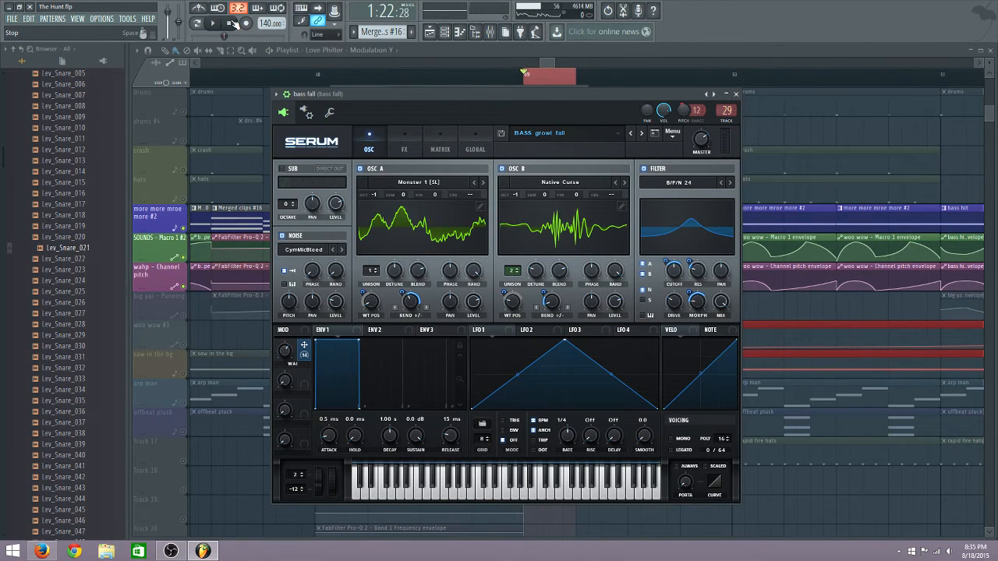
Remove the Macro 1 bypass from the WT Pos of both oscillators.
{"action": "right_click", "coordinate": [365, 293]}
{"action": "left_click", "coordinate": [386, 319]}
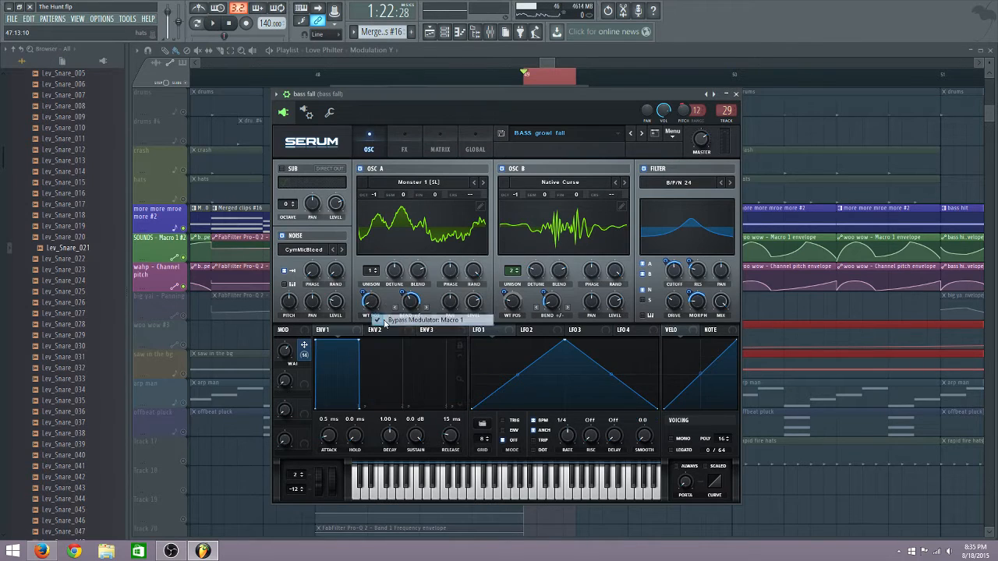
{"action": "right_click", "coordinate": [512, 299]}
{"action": "left_click", "coordinate": [522, 321]}
Bypass the Macro 1 modulator on the Bend +/- warp of oscillators A and B and play the selected clip.
{"action": "right_click", "coordinate": [408, 298]}
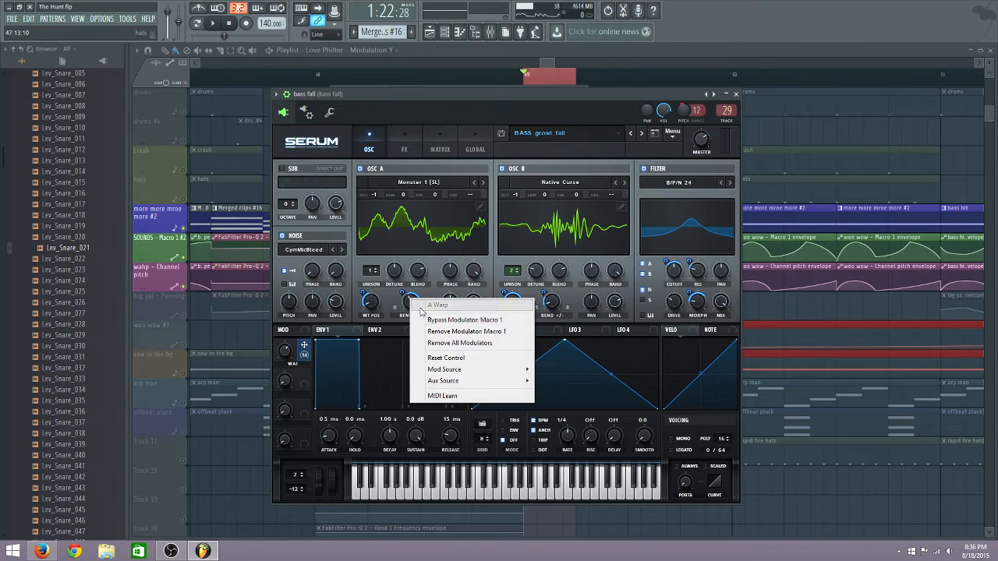
{"action": "left_click", "coordinate": [425, 319]}
{"action": "right_click", "coordinate": [547, 294]}
{"action": "left_click", "coordinate": [580, 320]}
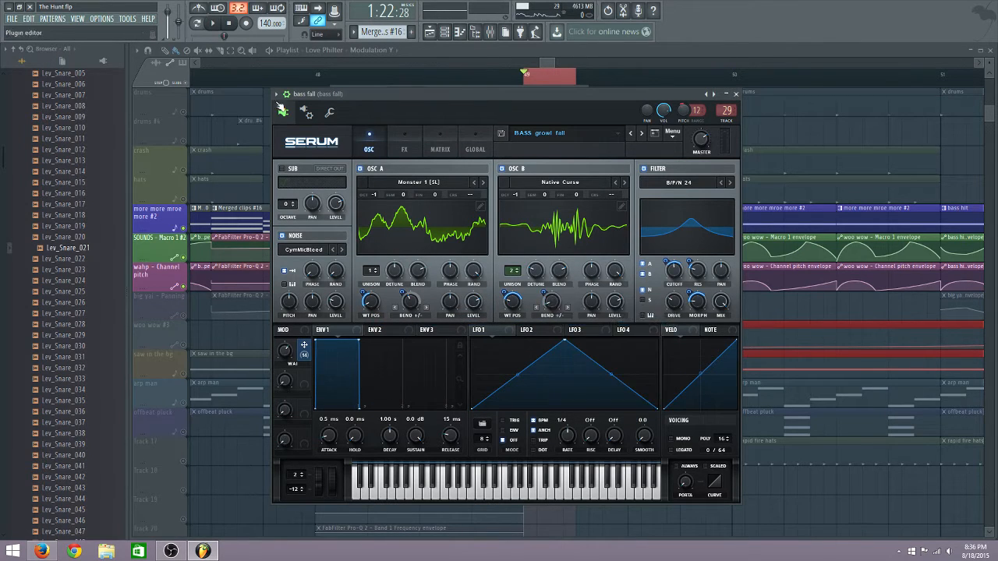
{"action": "left_click", "coordinate": [229, 24]}
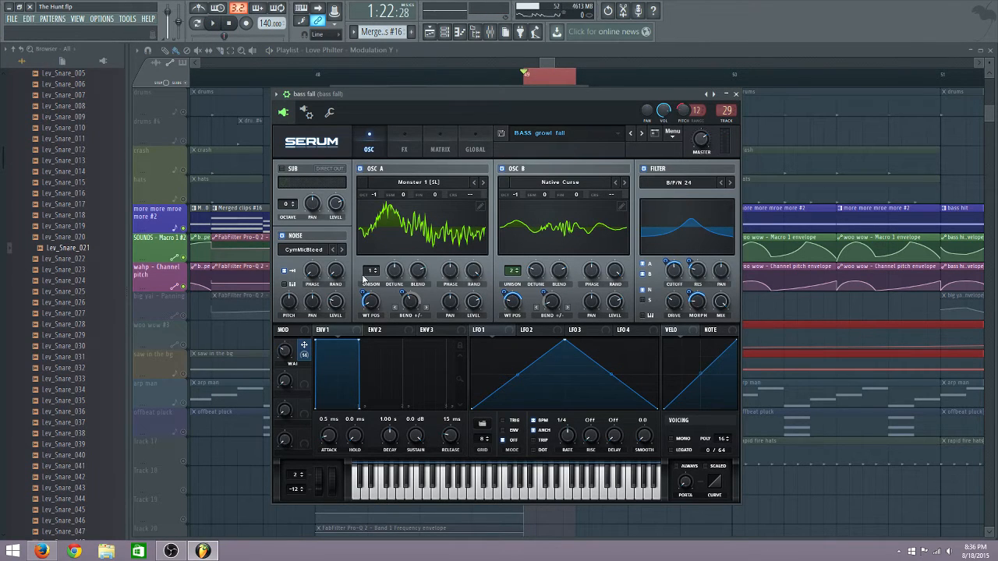
Remove the Macro 1 bypass from the Bend +/- warp of both oscillators.
{"action": "right_click", "coordinate": [408, 299]}
{"action": "left_click", "coordinate": [449, 320]}
{"action": "right_click", "coordinate": [544, 297]}
{"action": "left_click", "coordinate": [571, 320]}
Turn off oscillator A, set oscillator B's unison to 4 voices and play the clip.
{"action": "mouse_move", "coordinate": [376, 316]}
{"action": "left_click", "coordinate": [361, 169]}
{"action": "key", "text": "space"}
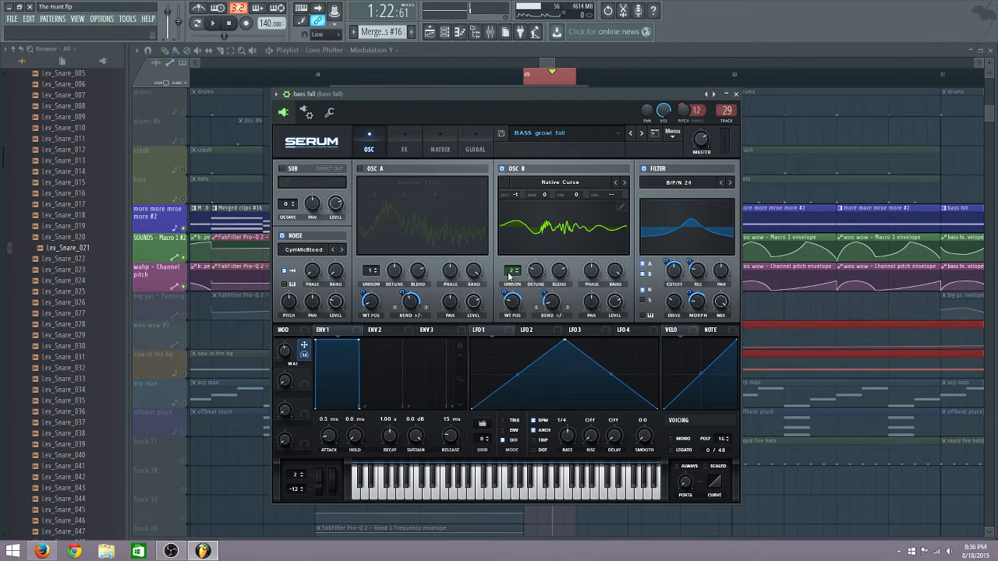
{"action": "left_click_drag", "start_coordinate": [511, 275], "coordinate": [515, 264]}
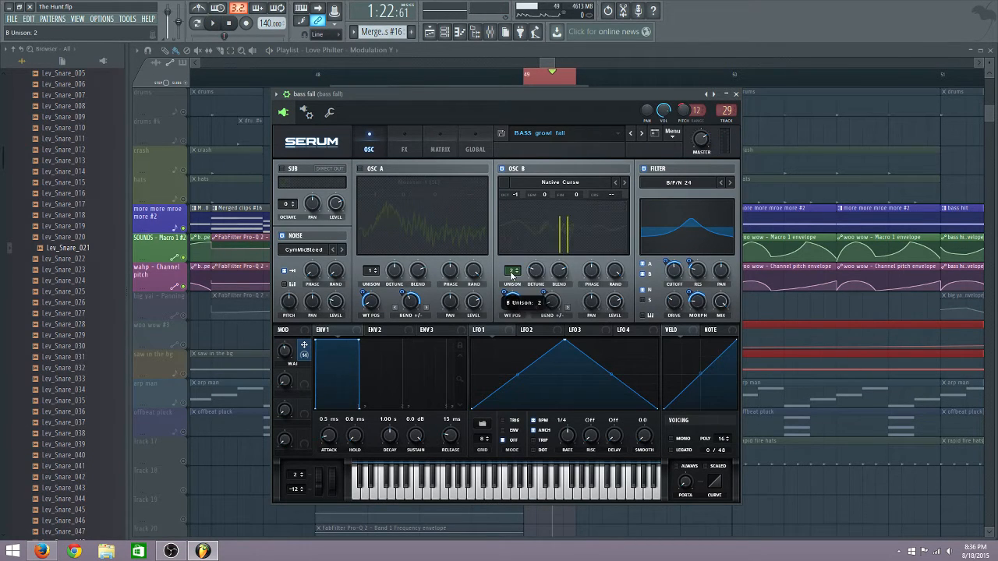
{"action": "key", "text": "space"}
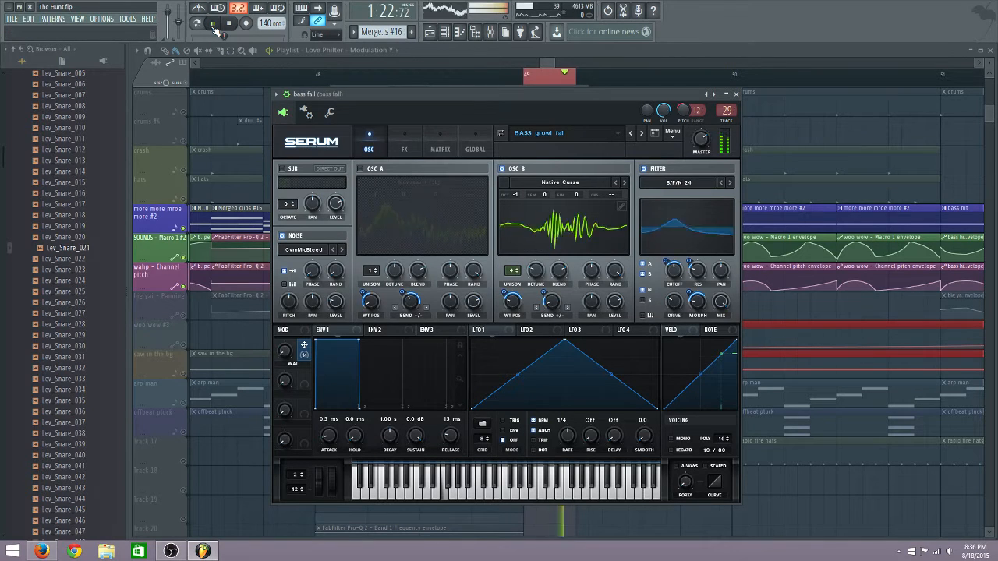
Audition oscillator B alone with its unison at 1 voice, and set the unison back to 2.
{"action": "left_click_drag", "start_coordinate": [511, 271], "coordinate": [513, 297]}
{"action": "left_click", "coordinate": [219, 26]}
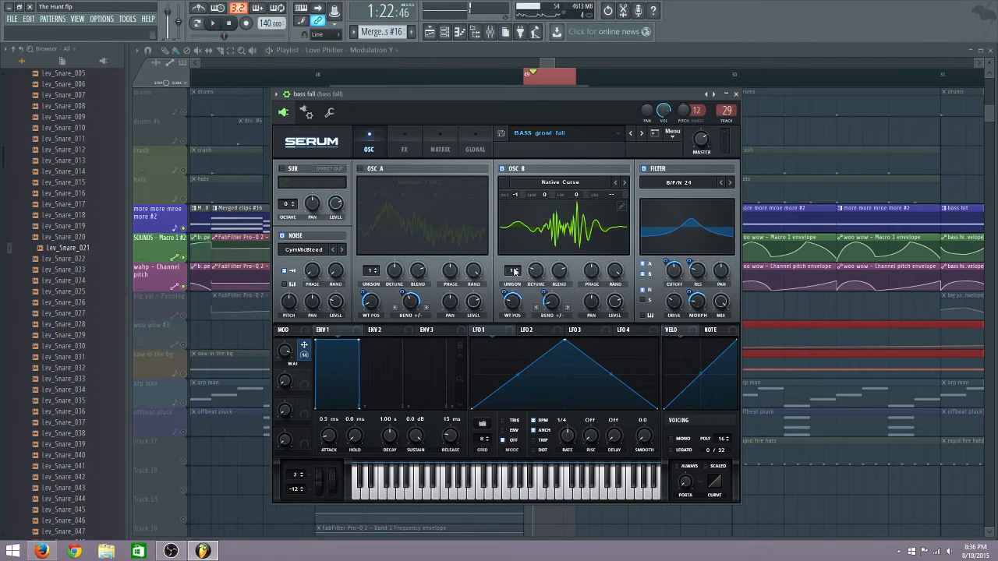
{"action": "scroll", "coordinate": [515, 270], "scroll_direction": "up", "scroll_amount": 1}
Audition the clip with only oscillator A active and again with both oscillators on.
{"action": "left_click", "coordinate": [360, 169]}
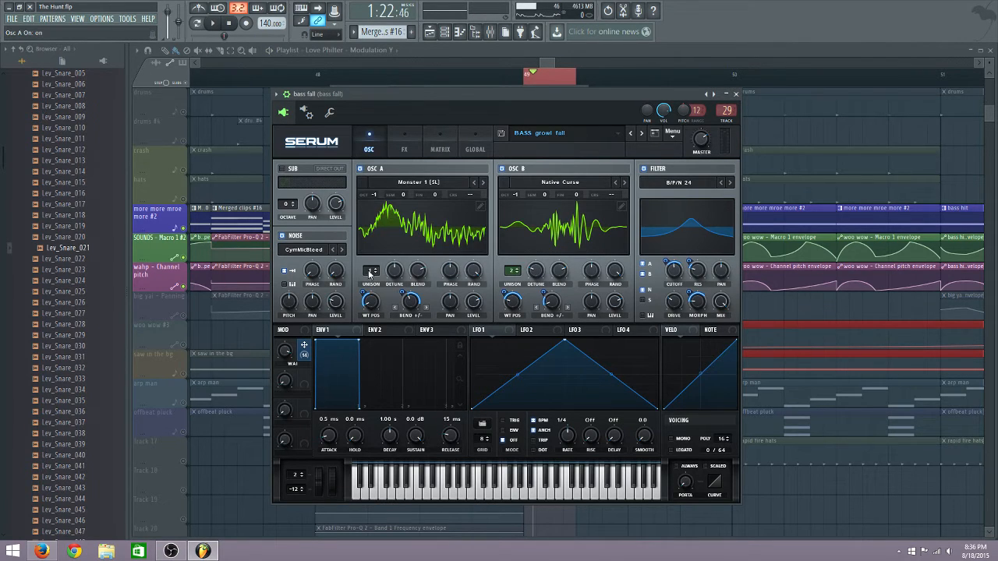
{"action": "left_click", "coordinate": [504, 168]}
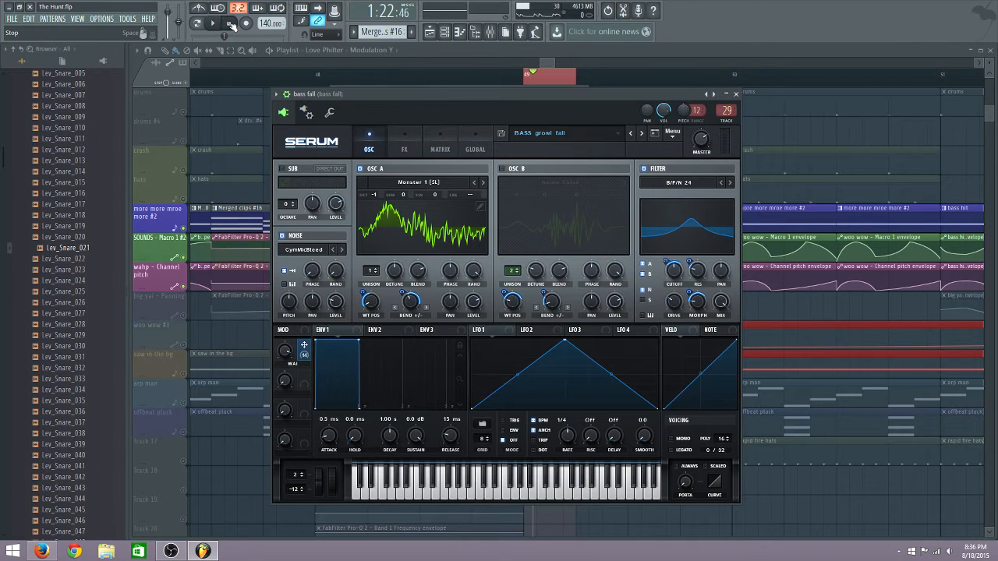
{"action": "key", "text": "space"}
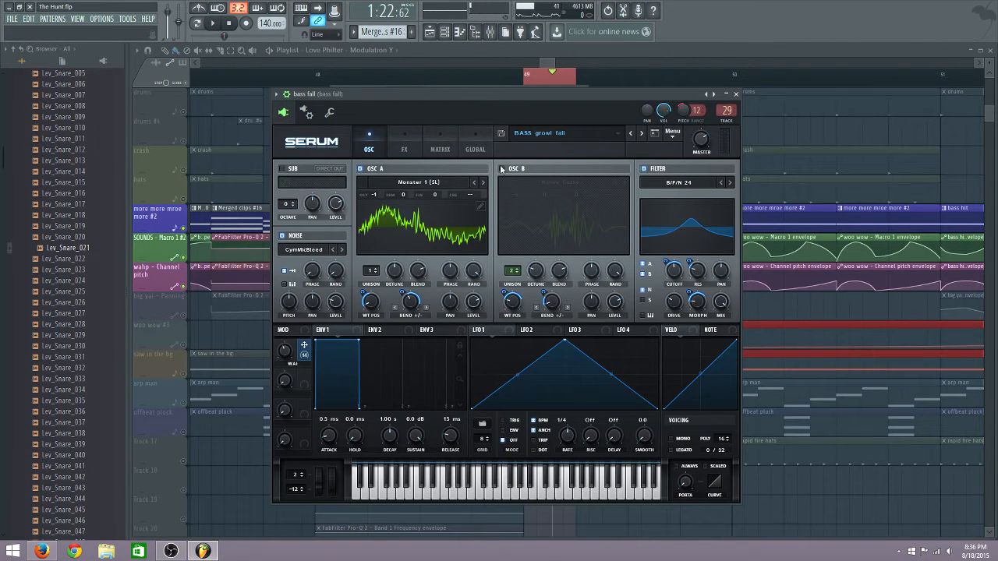
{"action": "left_click", "coordinate": [504, 169]}
{"action": "left_click", "coordinate": [214, 24]}
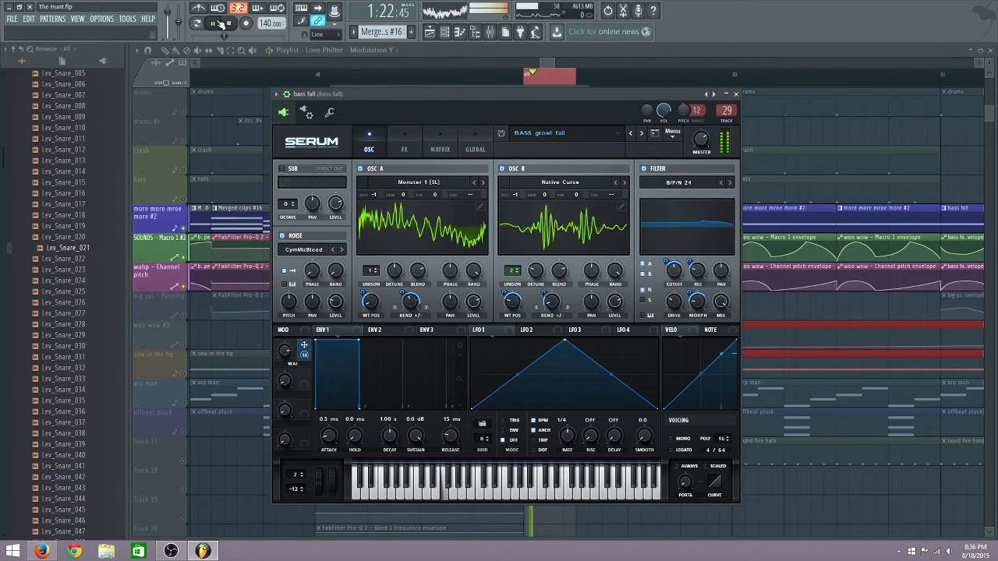
{"action": "left_click", "coordinate": [228, 23]}
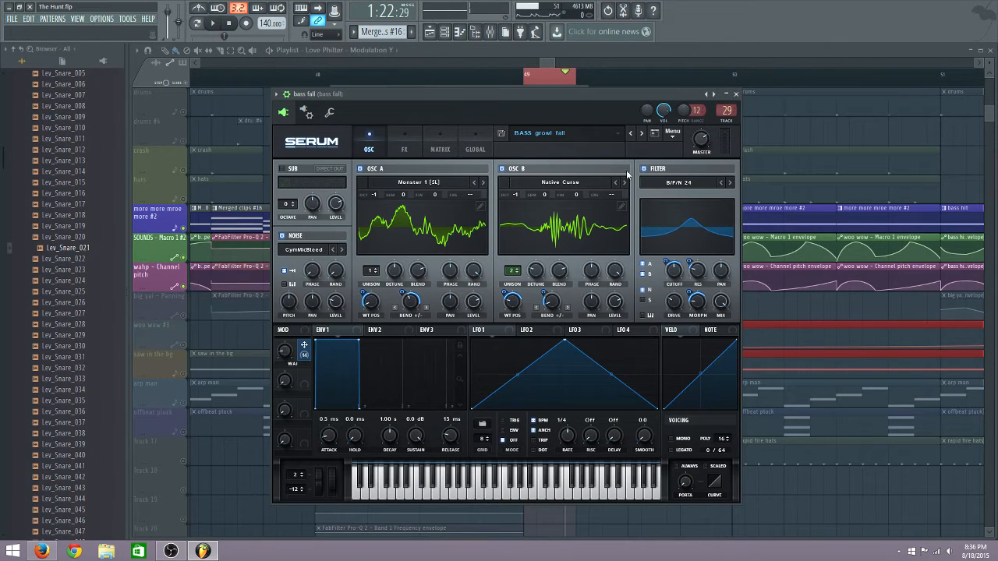
{"action": "left_click", "coordinate": [229, 24]}
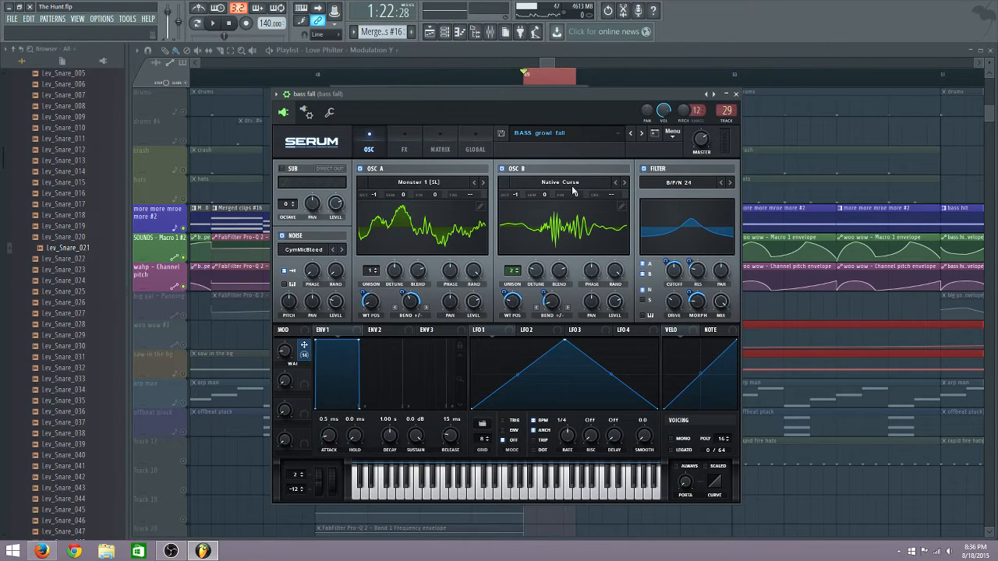
Audition the clip with the B/P/N 24 filter turned off and again with it on.
{"action": "left_click", "coordinate": [643, 168]}
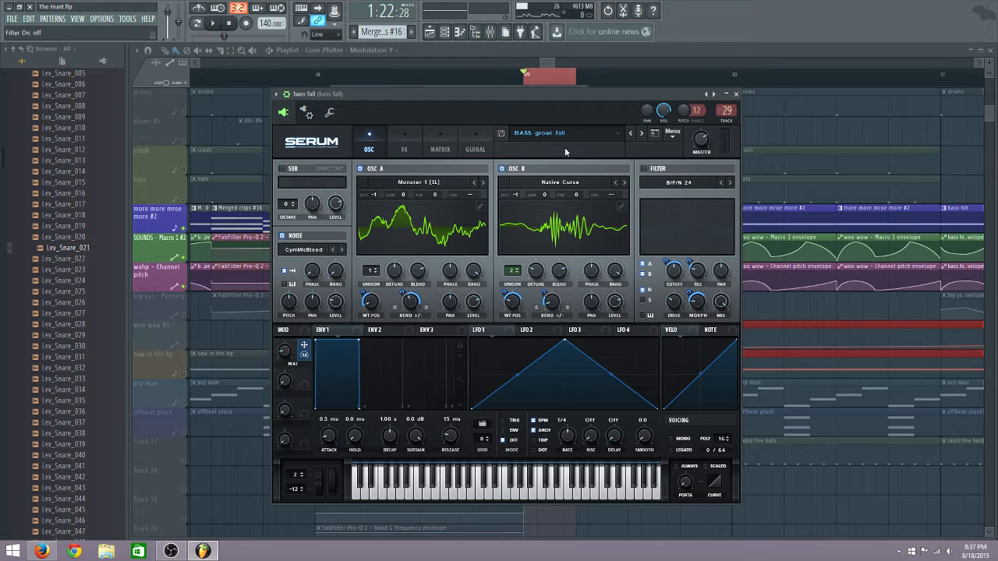
{"action": "left_click", "coordinate": [214, 25]}
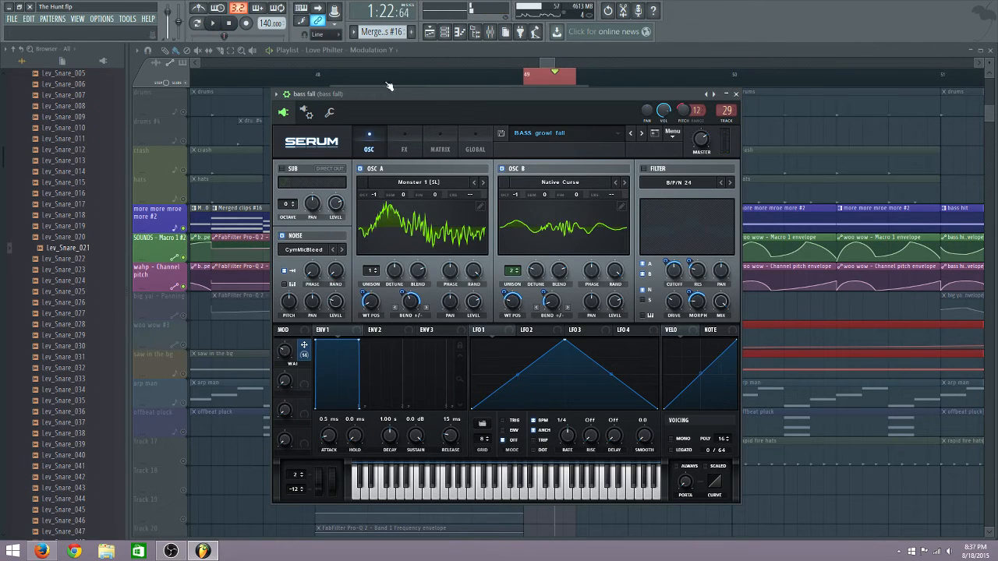
{"action": "key", "text": "space"}
{"action": "left_click", "coordinate": [645, 169]}
{"action": "left_click", "coordinate": [214, 24]}
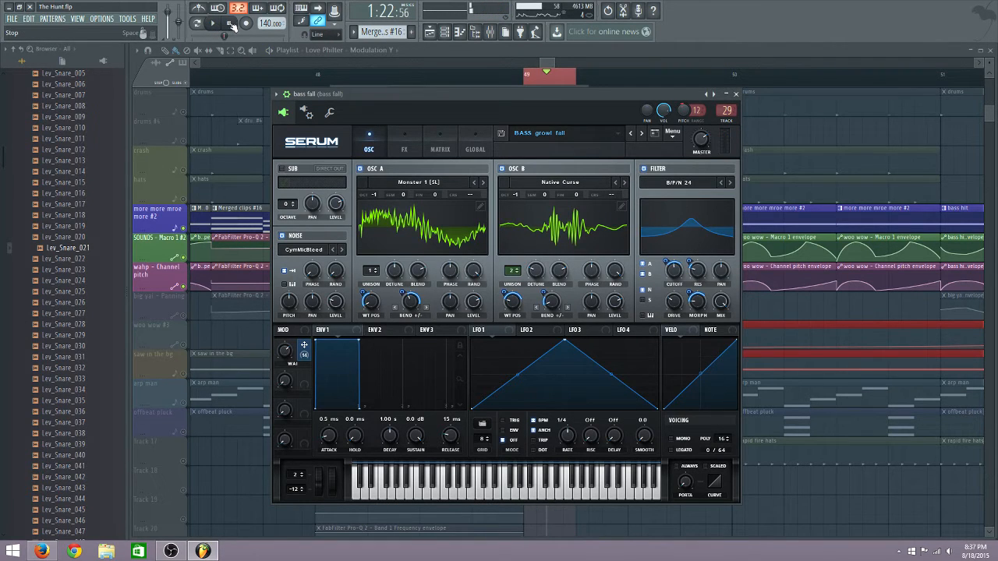
{"action": "left_click", "coordinate": [228, 25]}
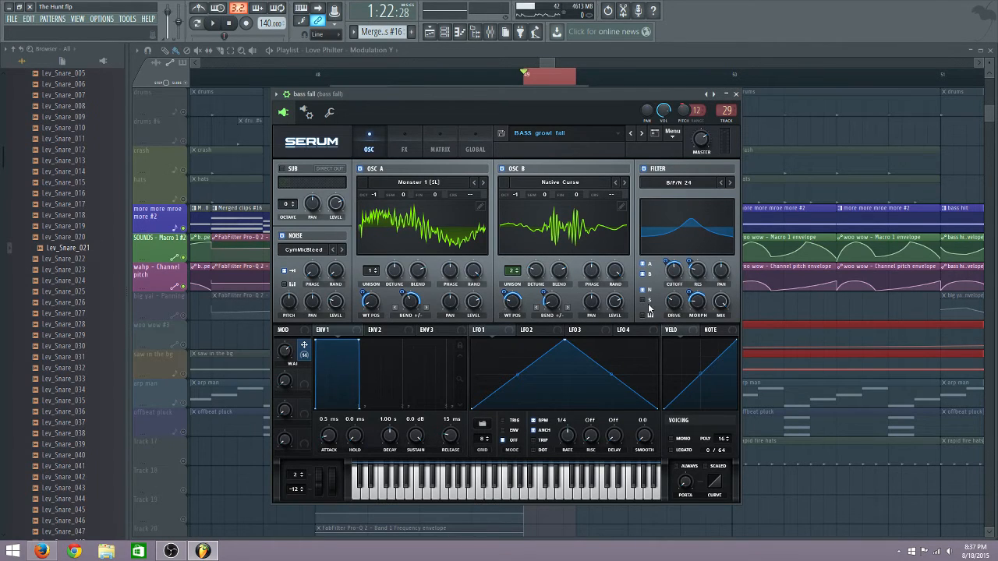
Audition the clip with the Macro 1 modulator bypassed on the filter's Morph and again with the bypass removed.
{"action": "right_click", "coordinate": [689, 297]}
{"action": "left_click", "coordinate": [714, 321]}
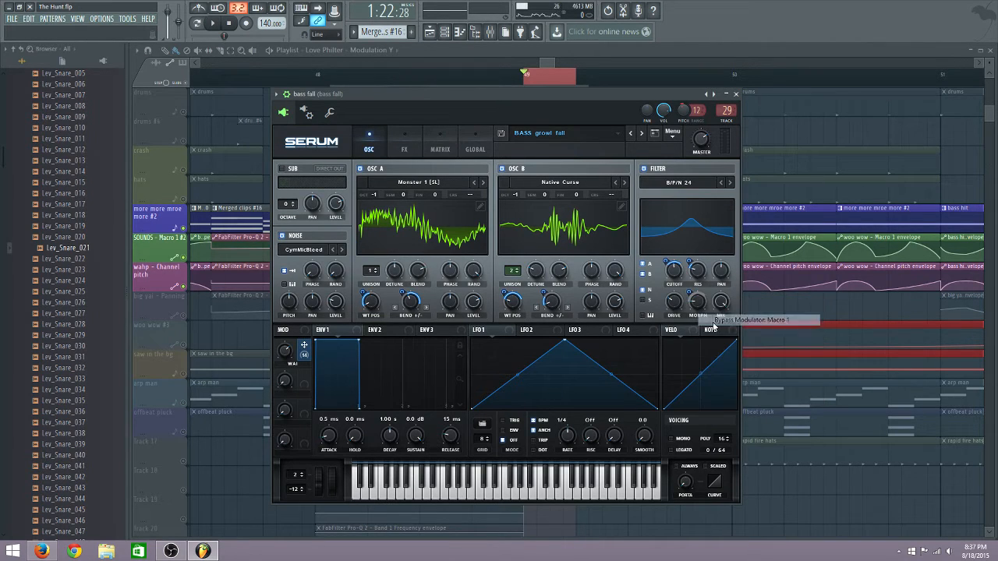
{"action": "left_click", "coordinate": [213, 26]}
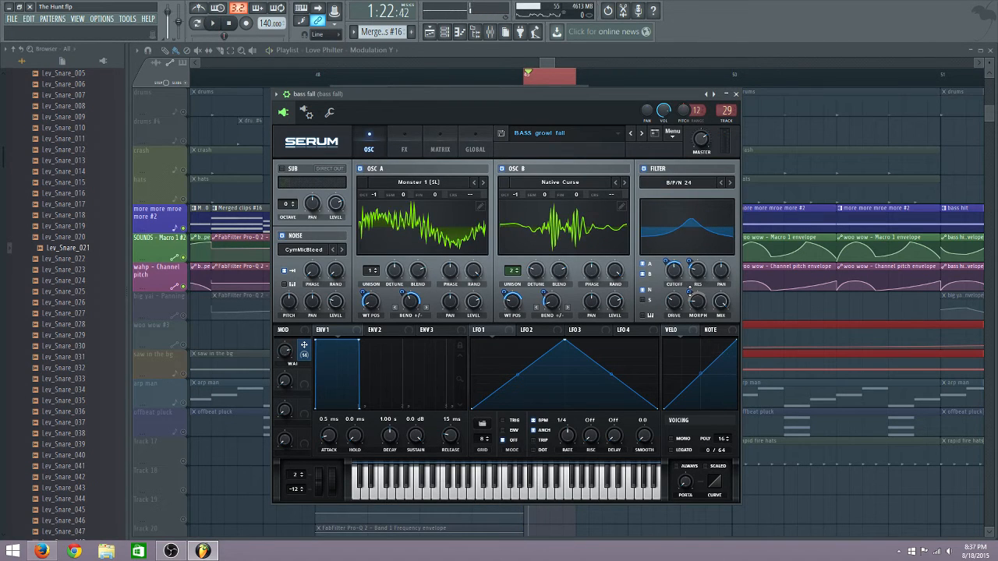
{"action": "right_click", "coordinate": [698, 298]}
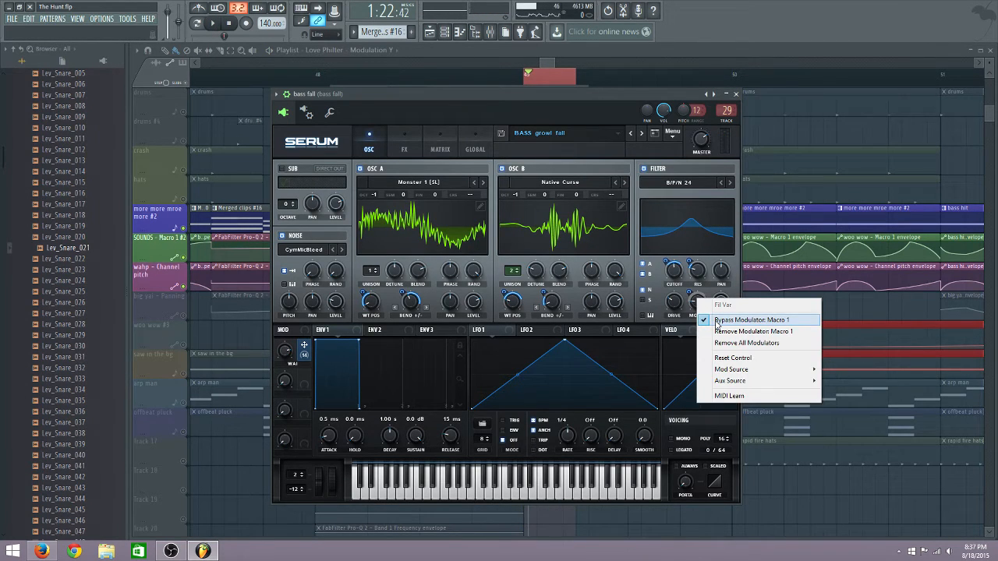
{"action": "left_click", "coordinate": [716, 320]}
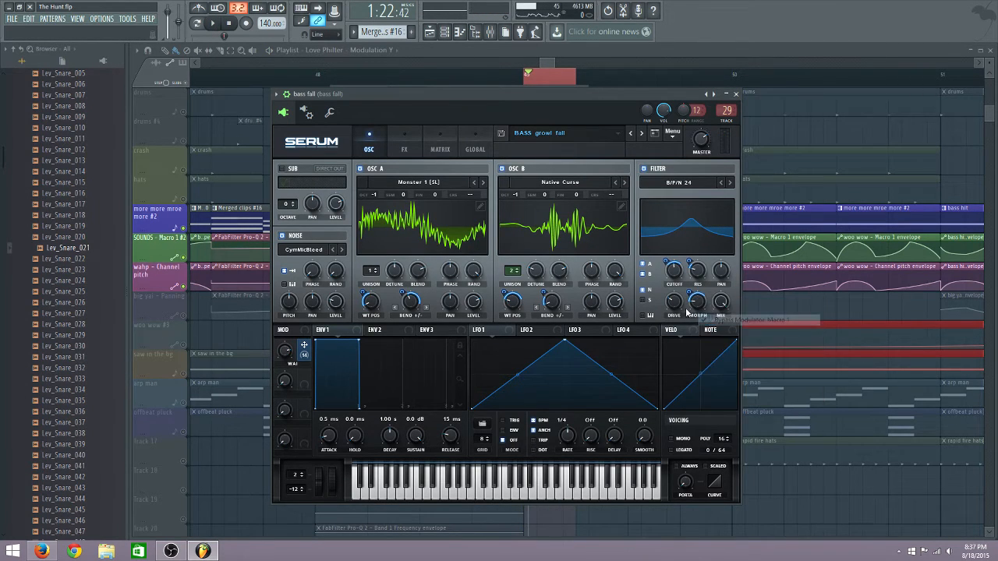
{"action": "left_click", "coordinate": [214, 24]}
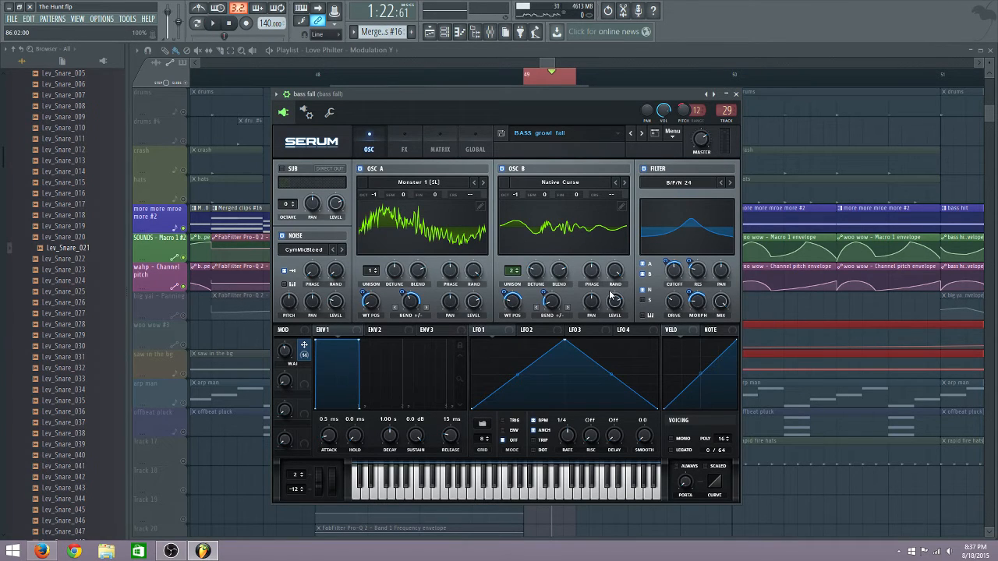
Show the noise oscillator's Organics samples and choose CymMicBleed.
{"action": "left_click", "coordinate": [303, 249]}
{"action": "mouse_move", "coordinate": [328, 307]}
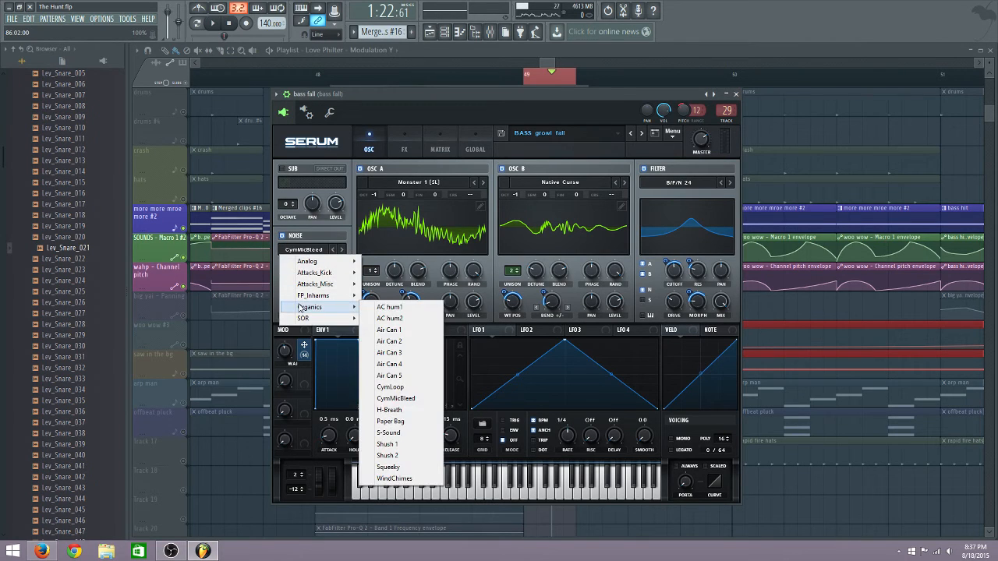
{"action": "left_click", "coordinate": [413, 401]}
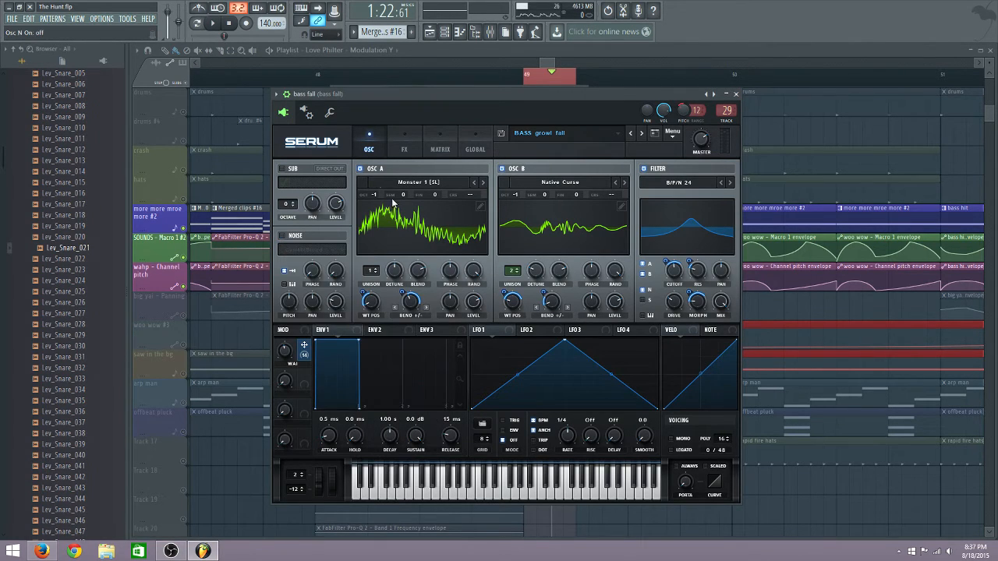
Turn off oscillators A and B and audition the clip with the noise oscillator off and again with only noise on.
{"action": "left_click", "coordinate": [360, 169]}
{"action": "left_click", "coordinate": [502, 168]}
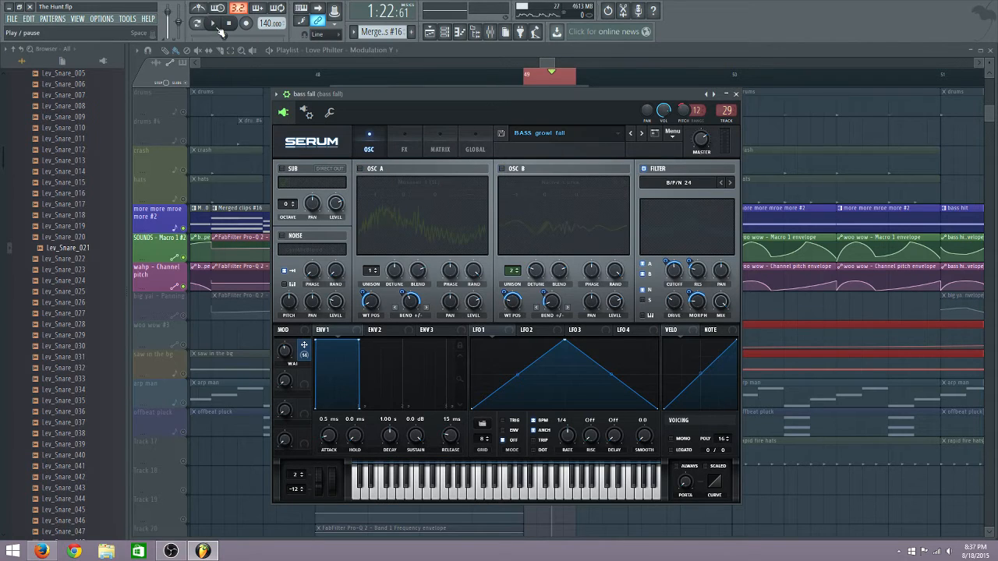
{"action": "left_click", "coordinate": [223, 25]}
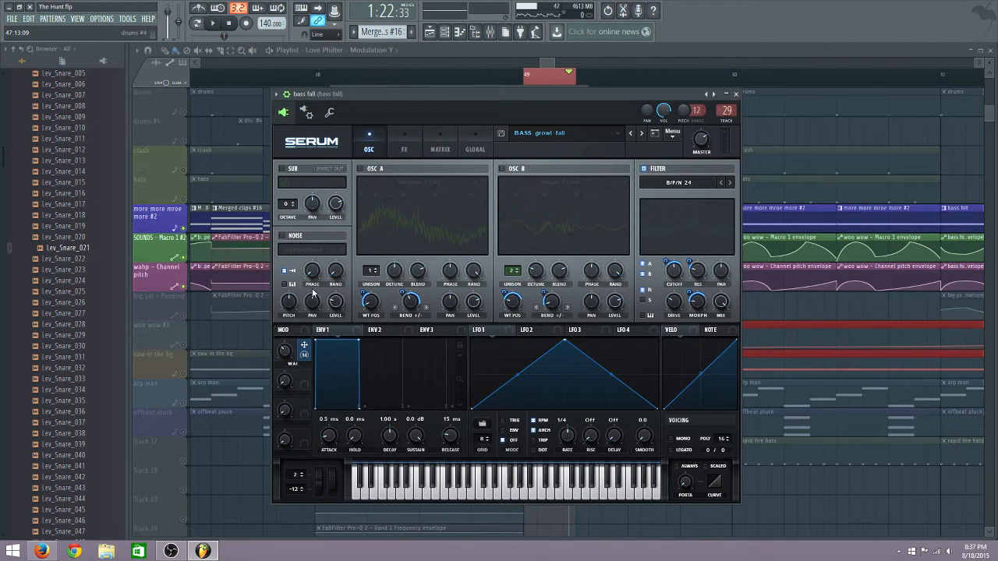
{"action": "left_click", "coordinate": [281, 236]}
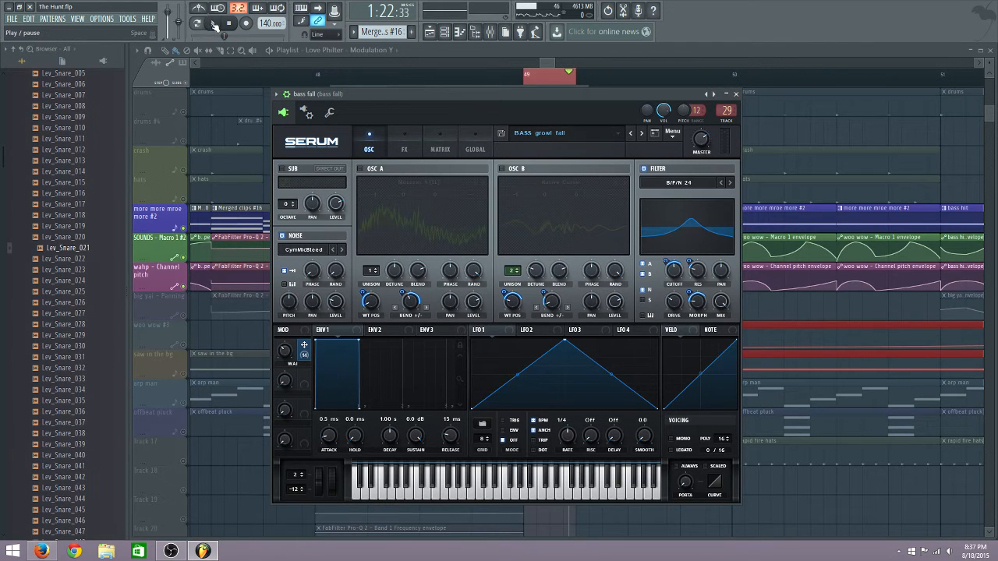
{"action": "left_click", "coordinate": [214, 24]}
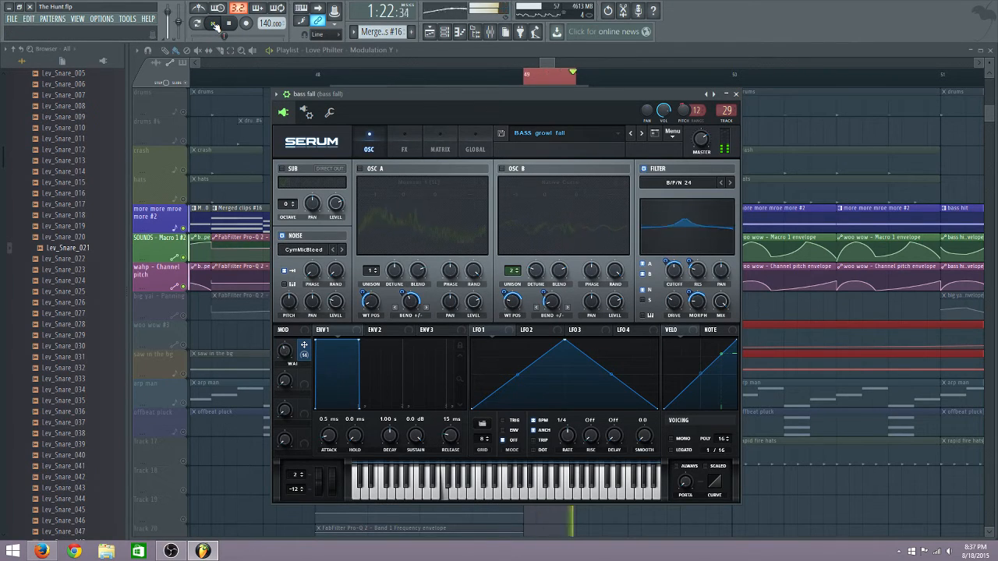
{"action": "left_click", "coordinate": [215, 24]}
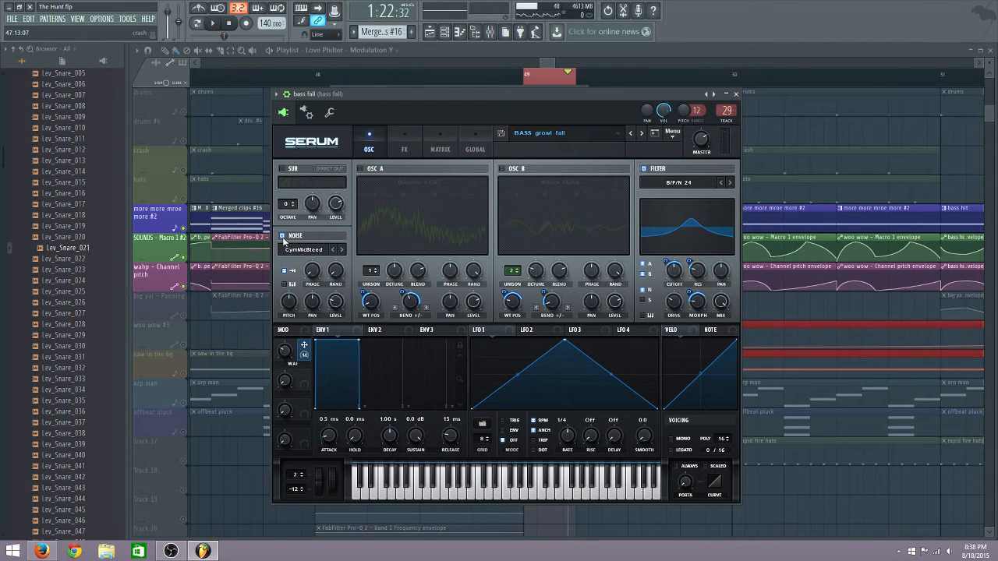
{"action": "left_click", "coordinate": [229, 25]}
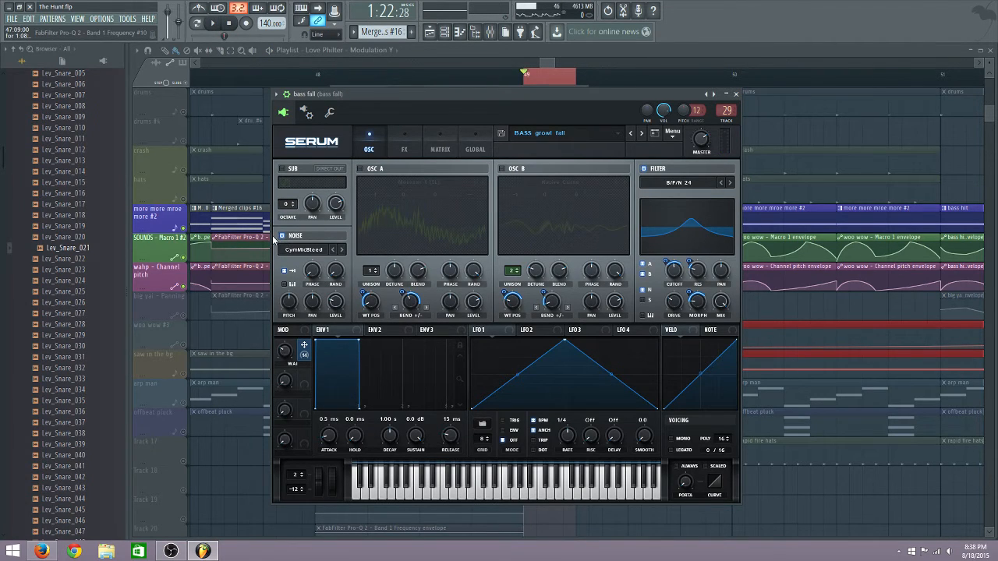
Turn oscillators A and B back on, leaving the noise oscillator active with them.
{"action": "left_click", "coordinate": [282, 236]}
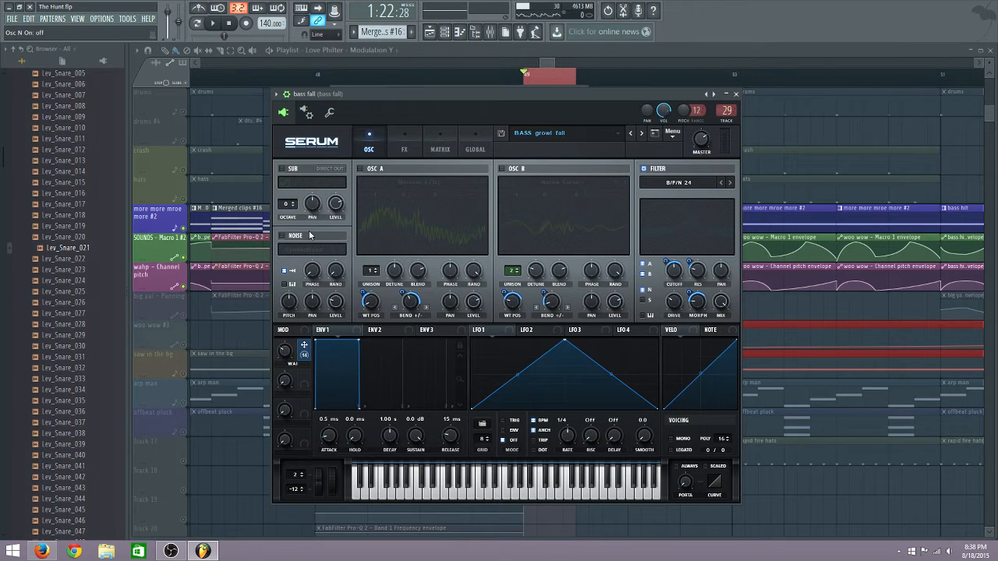
{"action": "left_click", "coordinate": [361, 168]}
{"action": "left_click", "coordinate": [501, 168]}
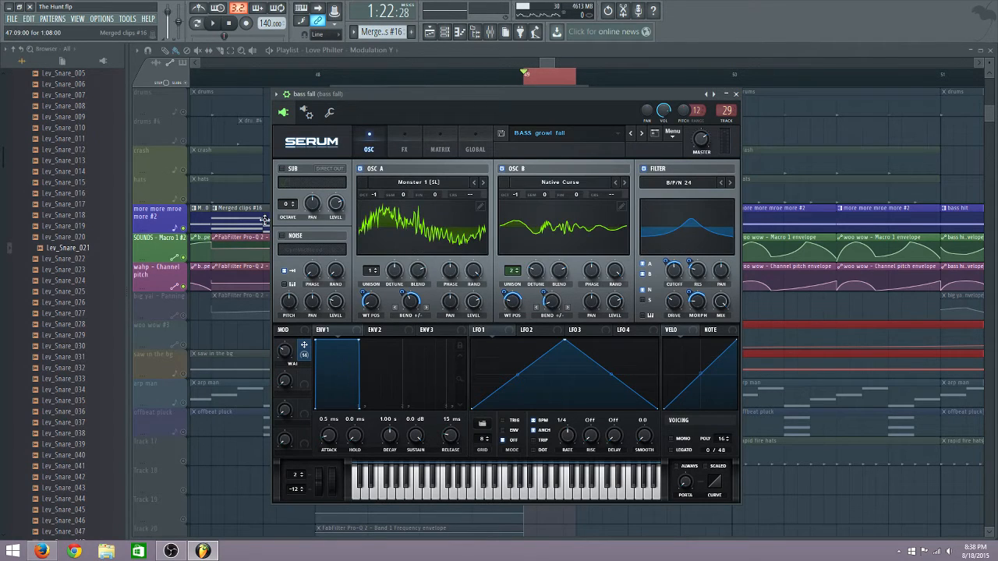
{"action": "left_click", "coordinate": [281, 236]}
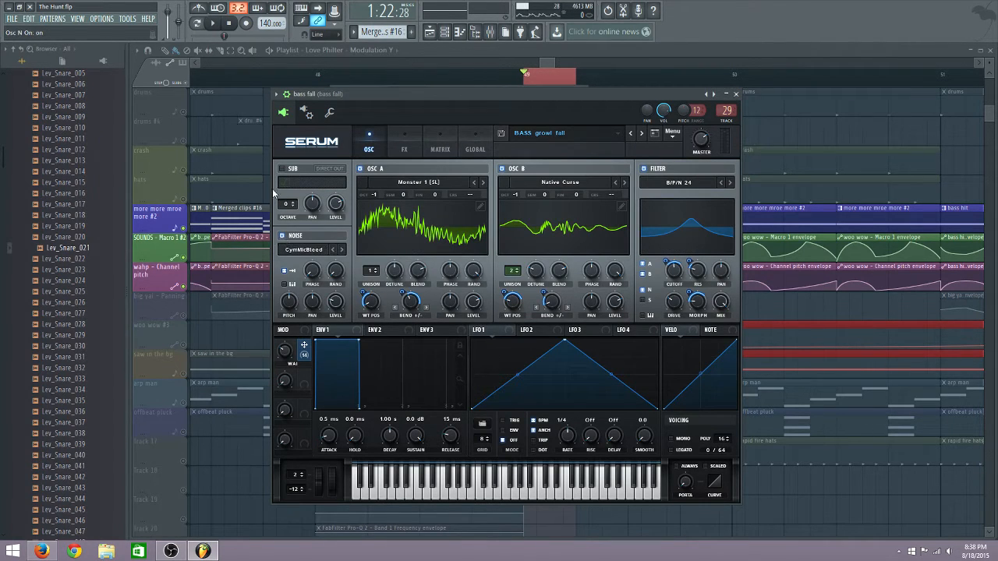
Show the patch's effects and examine the rack from Hyper/Dimension down to the EQ.
{"action": "left_click", "coordinate": [402, 147]}
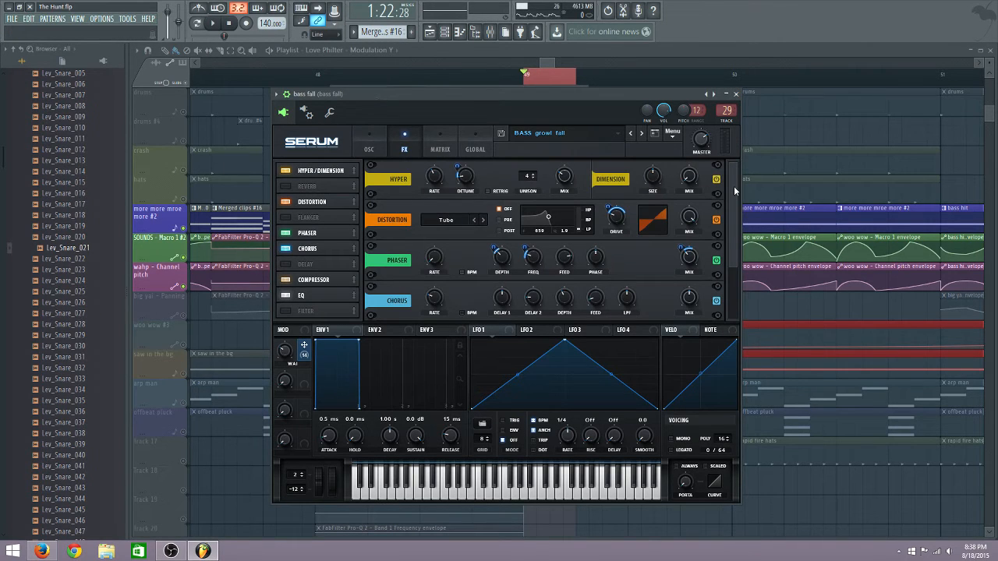
{"action": "mouse_move", "coordinate": [734, 190]}
{"action": "left_mouse_down"}
{"action": "mouse_move", "coordinate": [739, 251]}
{"action": "mouse_move", "coordinate": [733, 185]}
{"action": "left_mouse_up"}
{"action": "left_click_drag", "start_coordinate": [734, 244], "coordinate": [734, 296]}
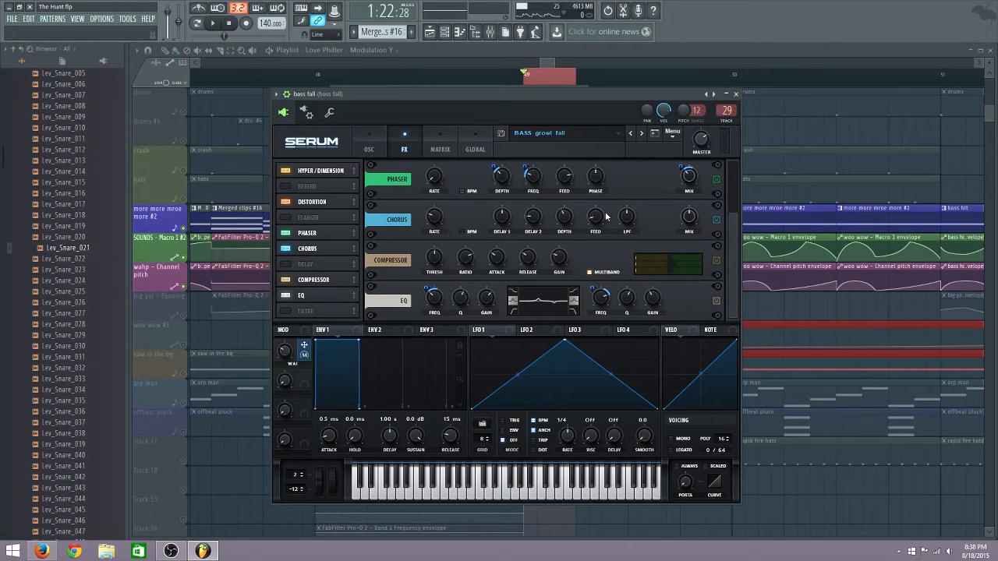
Audition the clip with every effect in the rack bypassed.
{"action": "left_click", "coordinate": [219, 24]}
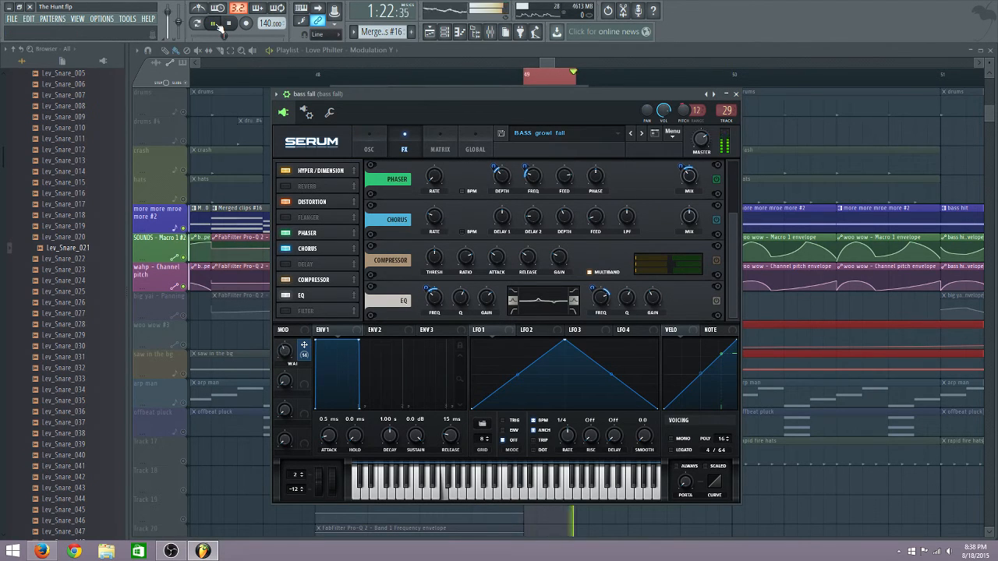
{"action": "left_click", "coordinate": [223, 24]}
{"action": "left_click", "coordinate": [228, 23]}
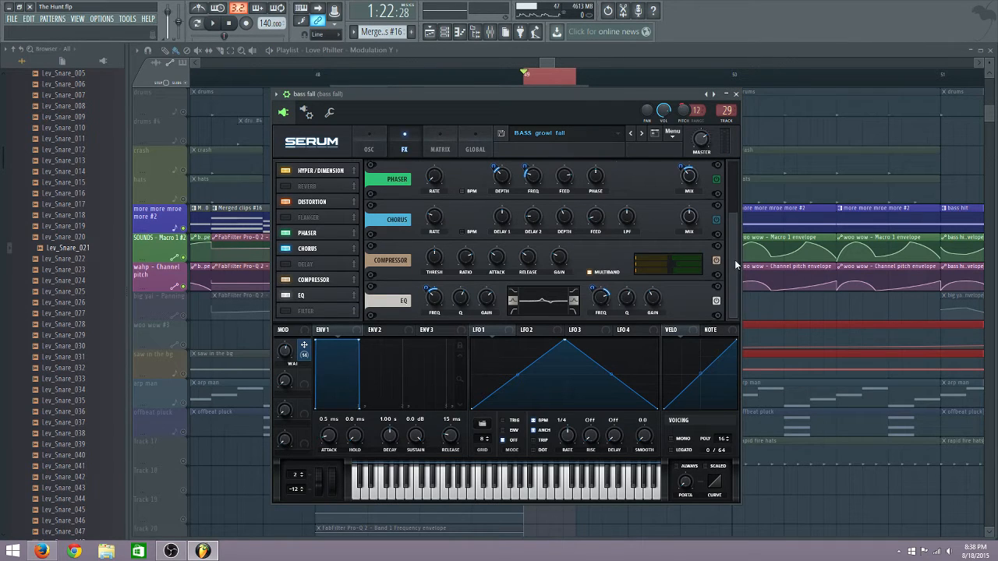
Turn the rack's effects back on and bypass them again, leaving only Hyper/Dimension active.
{"action": "scroll", "coordinate": [720, 263], "scroll_direction": "up", "scroll_amount": 2}
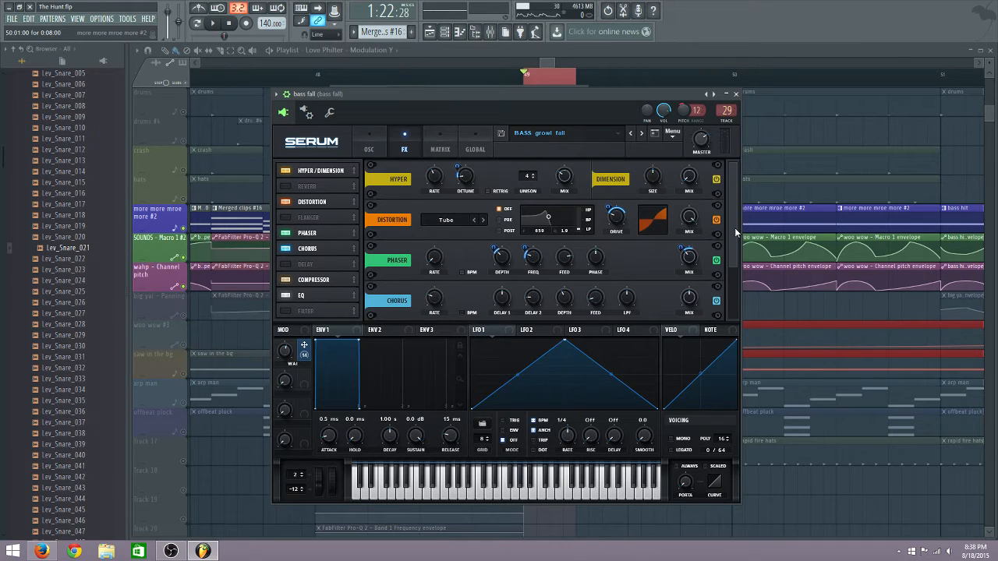
{"action": "scroll", "coordinate": [735, 232], "scroll_direction": "down", "scroll_amount": 2}
{"action": "scroll", "coordinate": [735, 211], "scroll_direction": "up", "scroll_amount": 2}
{"action": "scroll", "coordinate": [737, 257], "scroll_direction": "down", "scroll_amount": 2}
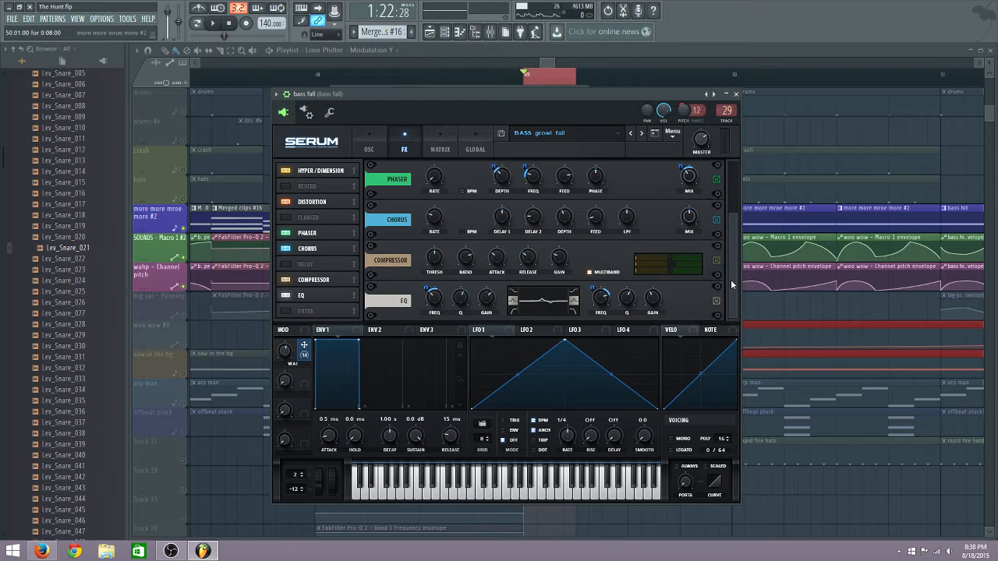
{"action": "scroll", "coordinate": [730, 219], "scroll_direction": "up", "scroll_amount": 2}
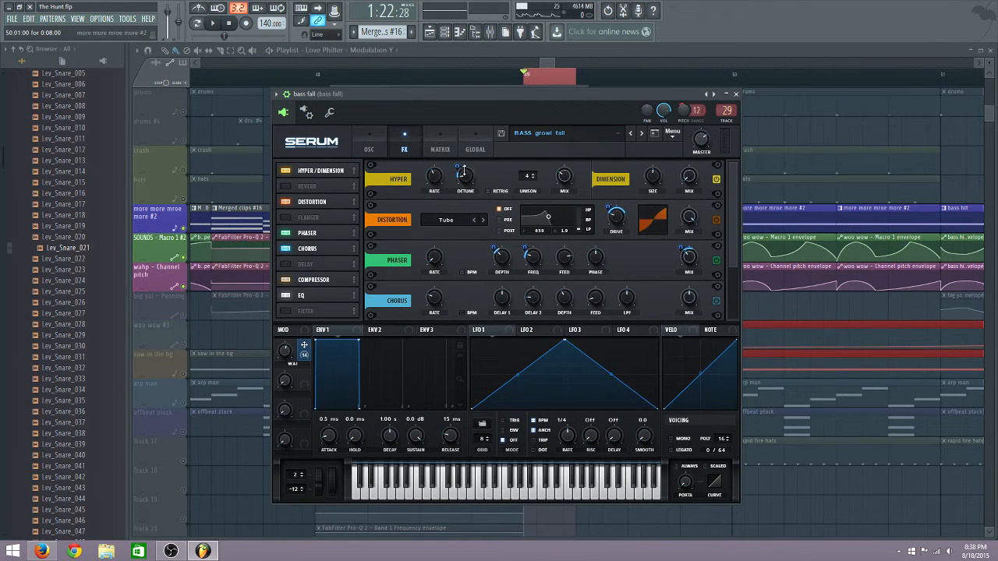
Audition the clip repeatedly with Hyper/Dimension as the only active effect.
{"action": "left_click", "coordinate": [214, 24]}
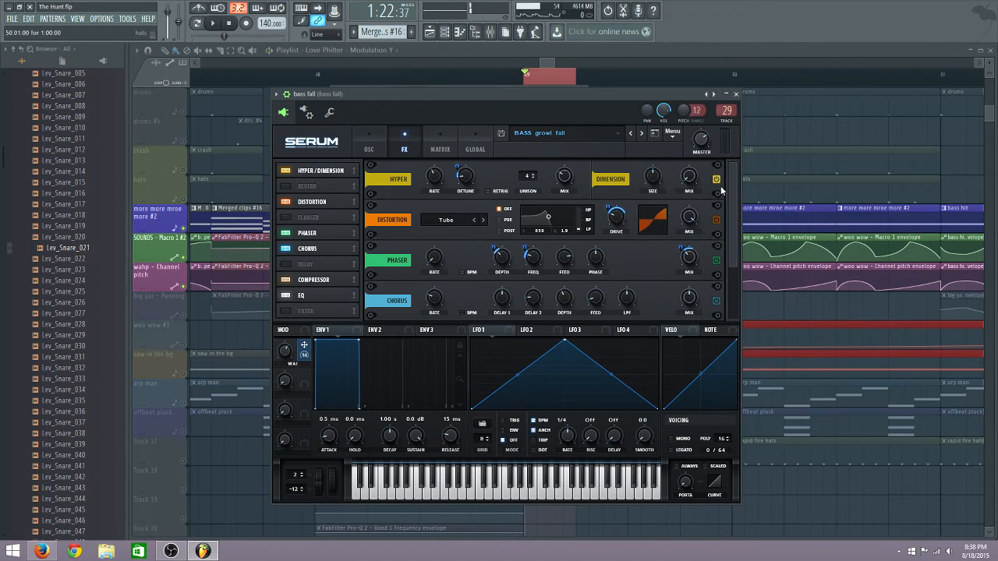
{"action": "left_click", "coordinate": [215, 24]}
{"action": "left_click", "coordinate": [215, 24]}
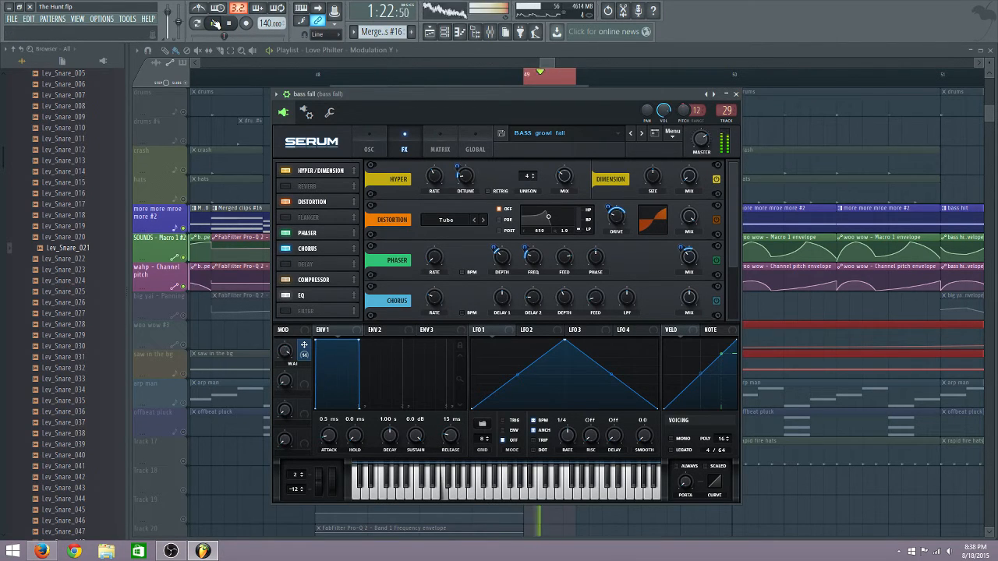
{"action": "left_click", "coordinate": [215, 24]}
{"action": "left_click", "coordinate": [230, 24]}
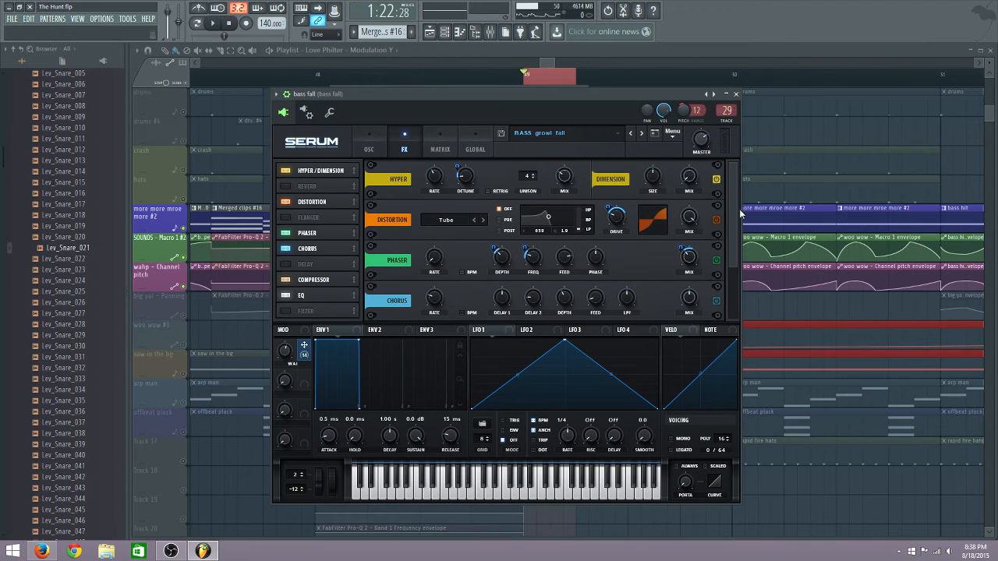
Turn on the Tube distortion alongside Hyper/Dimension and audition the clip.
{"action": "left_click", "coordinate": [215, 24]}
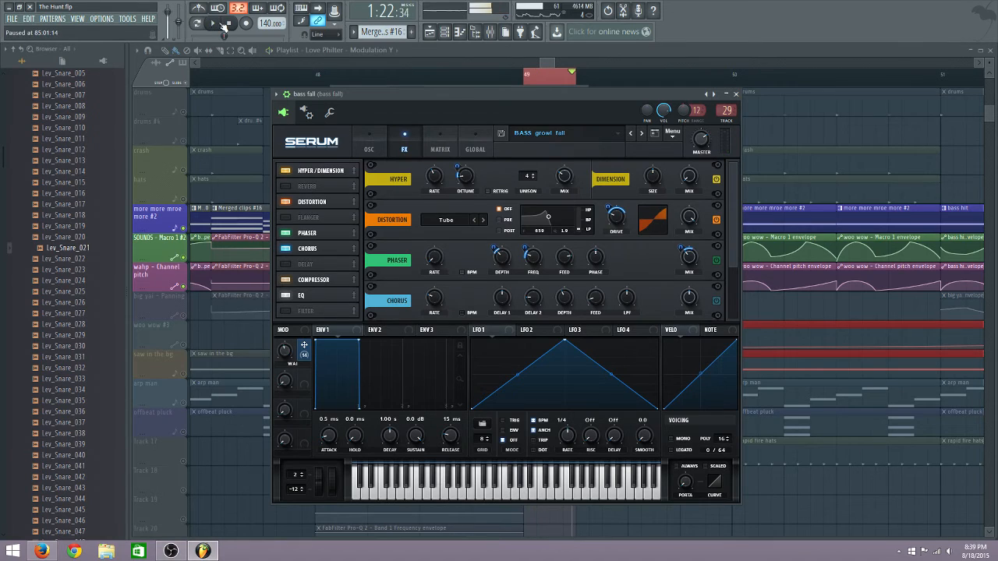
{"action": "left_click", "coordinate": [230, 24]}
{"action": "left_click", "coordinate": [231, 26]}
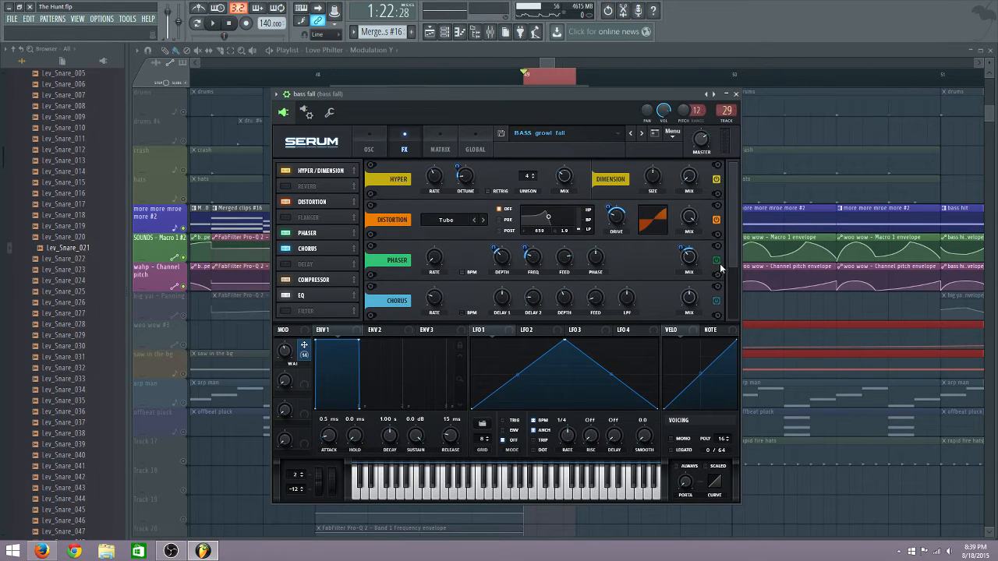
Turn on the phaser and audition the clip, also with its mix raised to 100% and set back to about 37%.
{"action": "left_click", "coordinate": [215, 24]}
{"action": "left_click", "coordinate": [217, 24]}
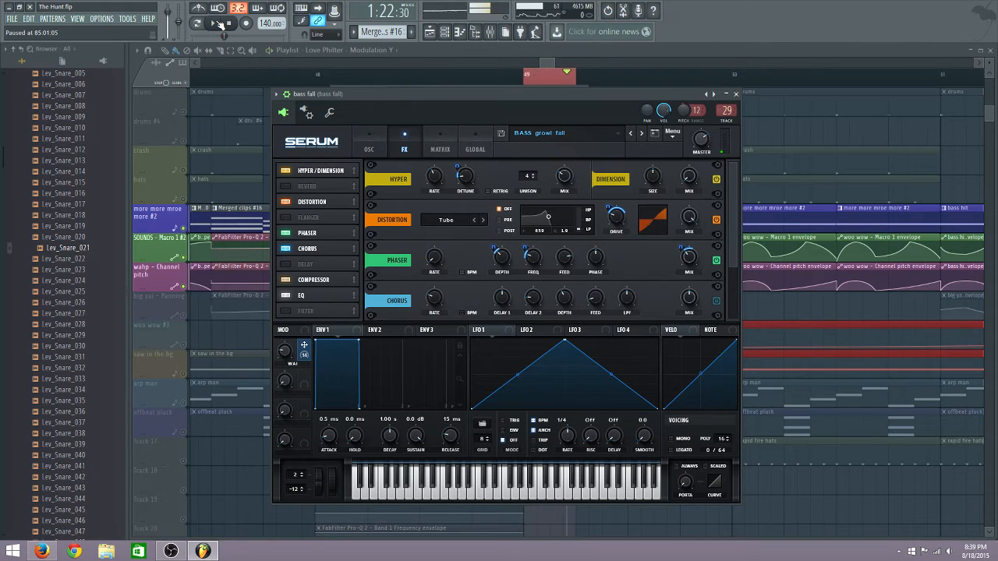
{"action": "right_click", "coordinate": [689, 264]}
{"action": "left_click_drag", "start_coordinate": [688, 263], "coordinate": [649, 150]}
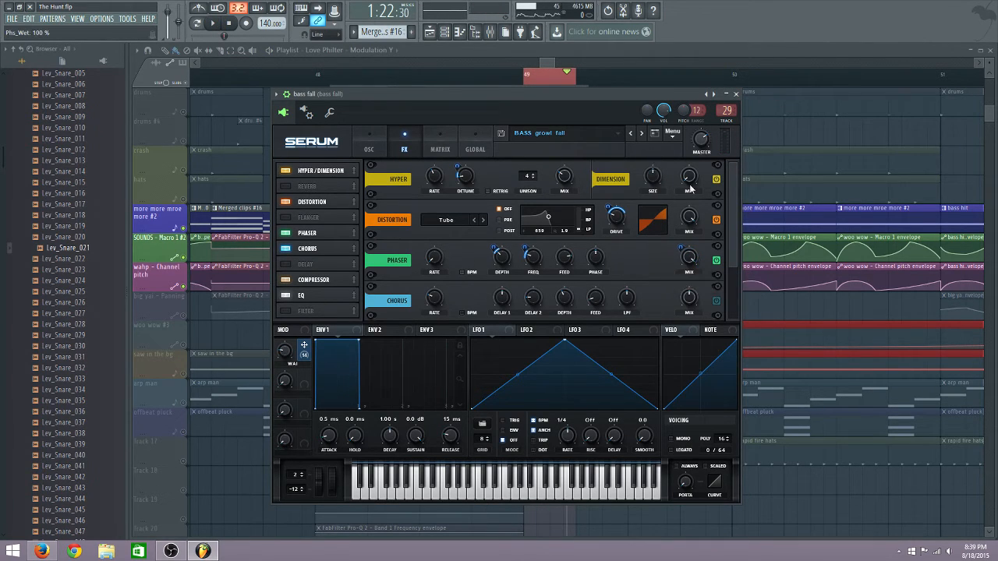
{"action": "left_click", "coordinate": [215, 26]}
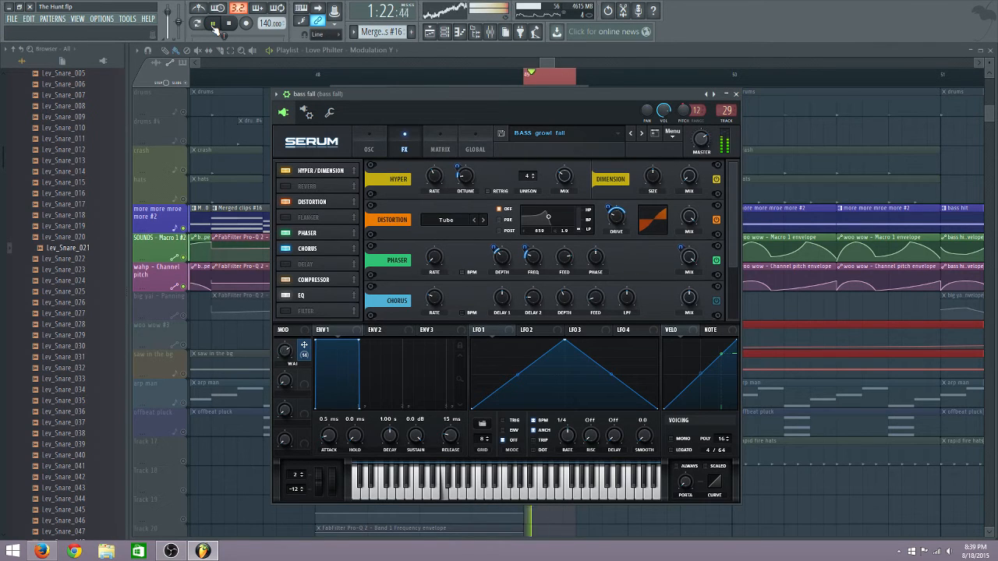
{"action": "left_click", "coordinate": [215, 29]}
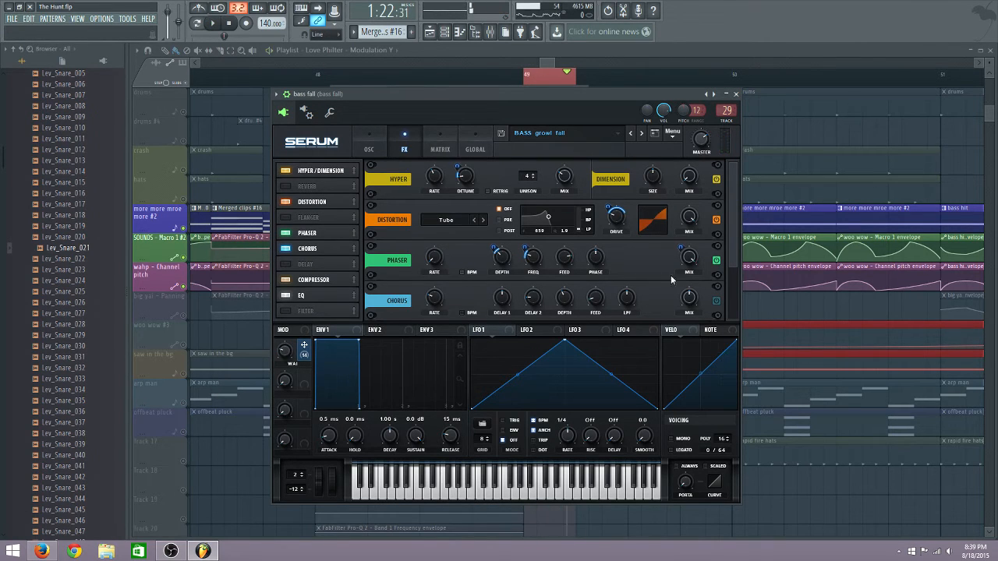
{"action": "left_click_drag", "start_coordinate": [689, 262], "coordinate": [678, 324]}
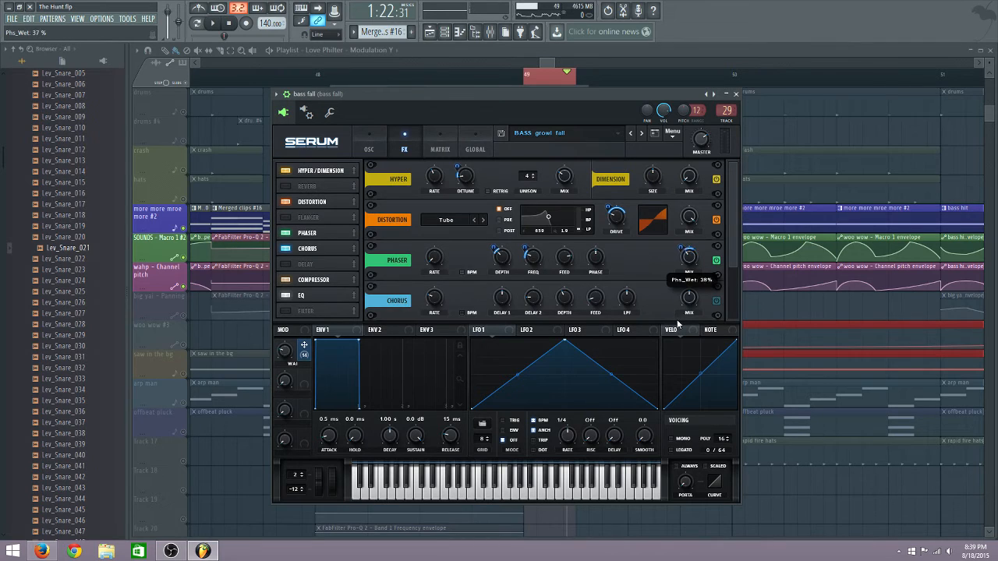
{"action": "left_click", "coordinate": [216, 29]}
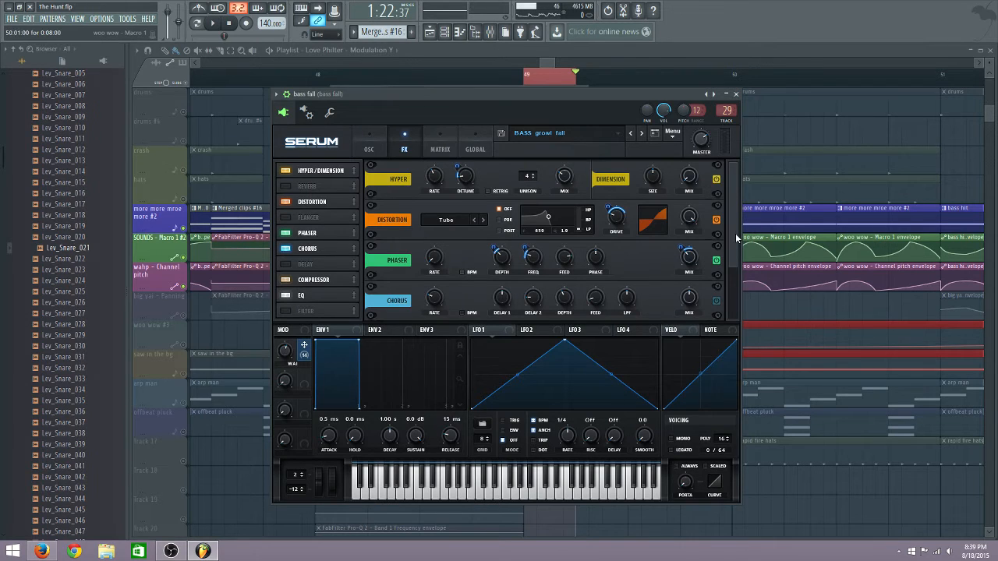
Turn on the chorus below the phaser and audition the clip with it.
{"action": "left_click_drag", "start_coordinate": [735, 233], "coordinate": [726, 271]}
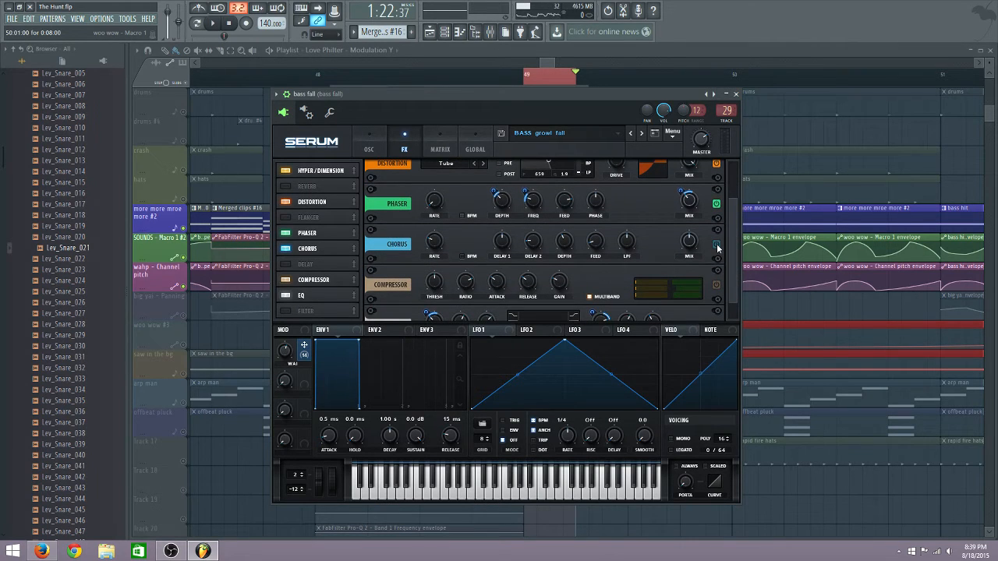
{"action": "left_click", "coordinate": [716, 246]}
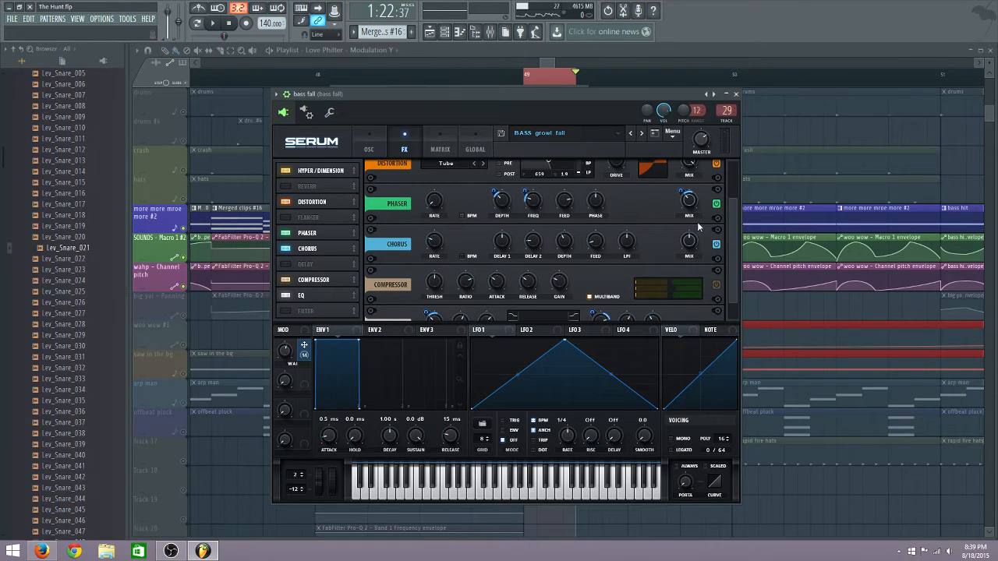
{"action": "scroll", "coordinate": [660, 226], "scroll_direction": "up", "scroll_amount": 1}
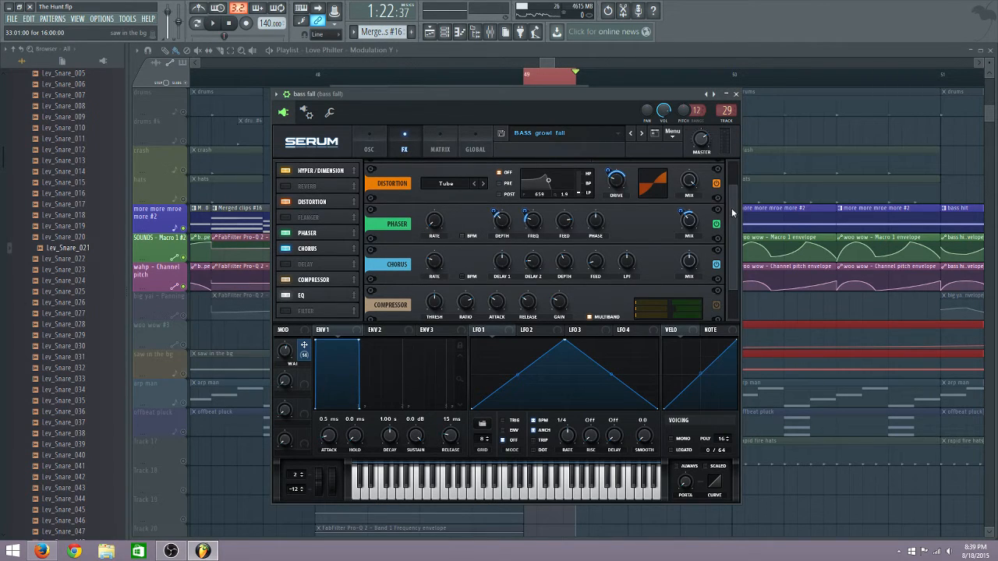
{"action": "scroll", "coordinate": [733, 212], "scroll_direction": "down", "scroll_amount": 2}
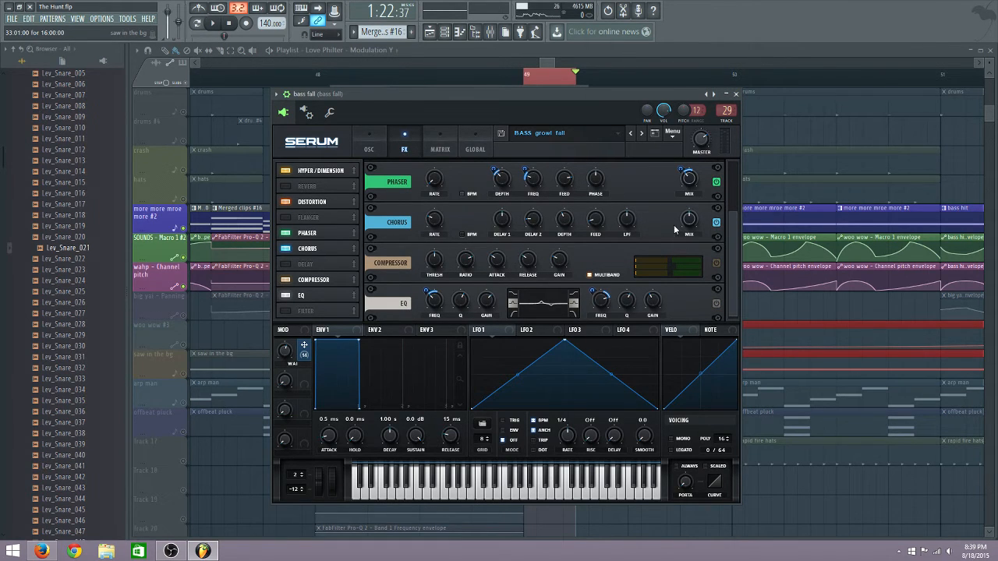
{"action": "left_click", "coordinate": [216, 23]}
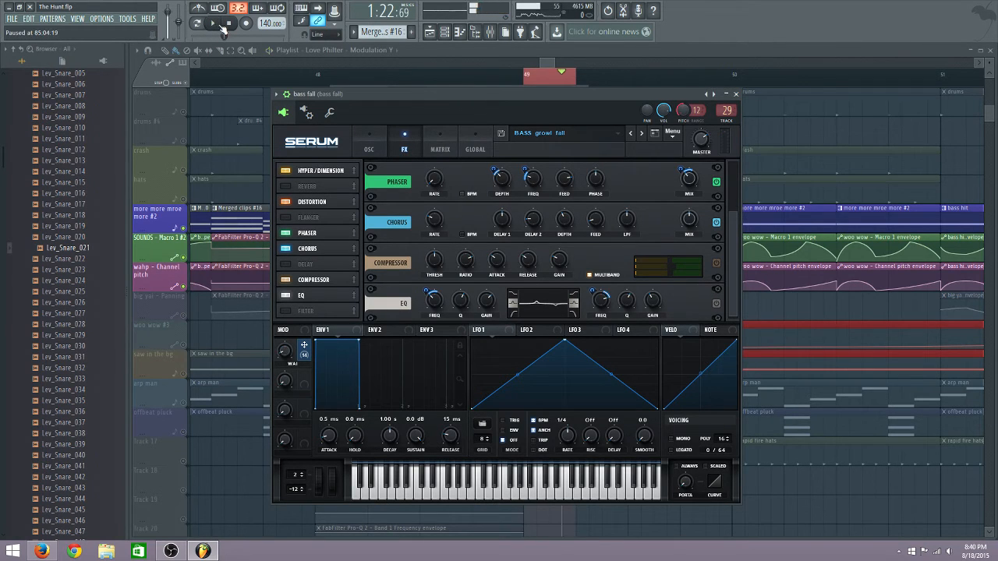
{"action": "key", "text": "space"}
Turn on the multiband compressor and audition the clip with it.
{"action": "left_click_drag", "start_coordinate": [731, 234], "coordinate": [731, 239]}
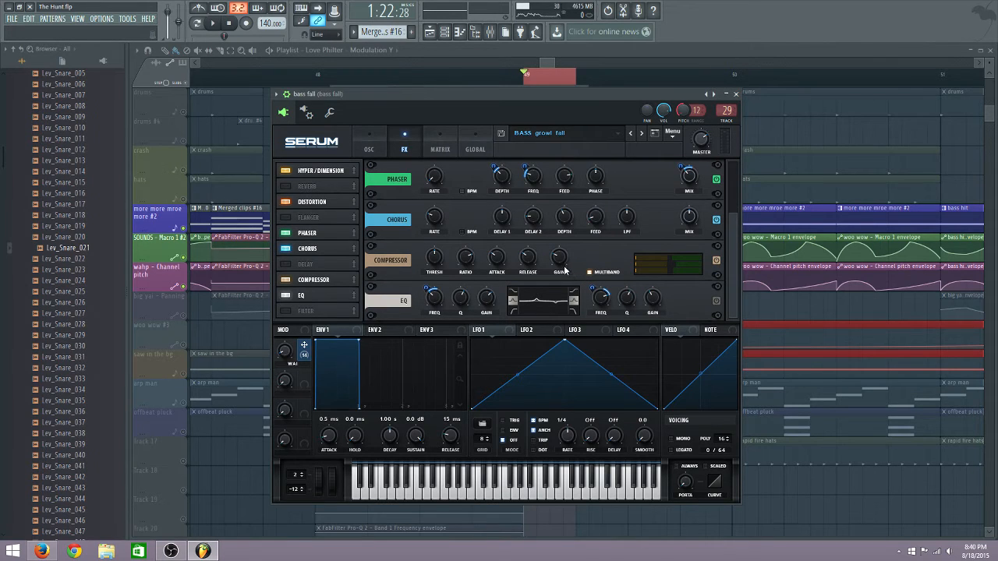
{"action": "left_click", "coordinate": [216, 24]}
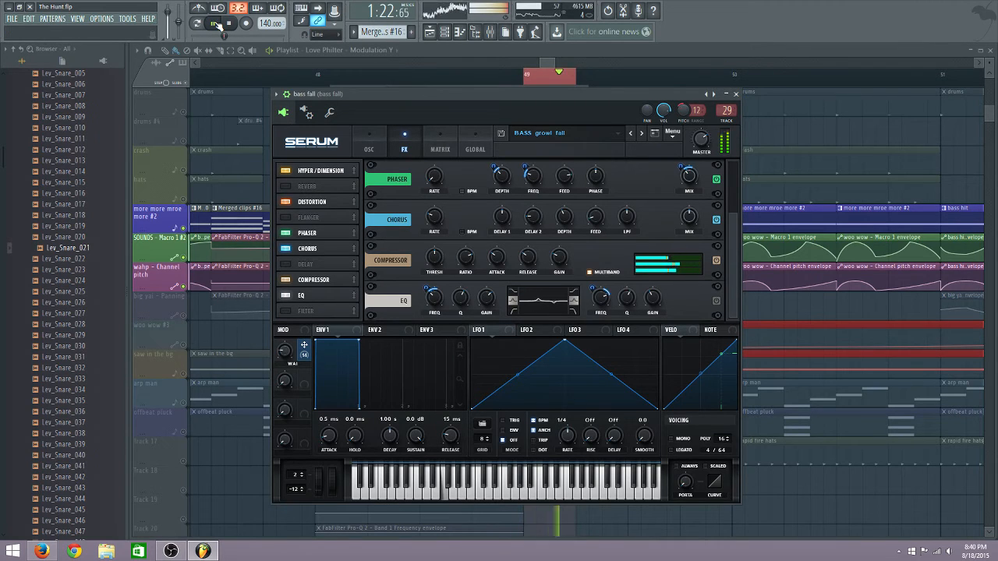
{"action": "left_click", "coordinate": [228, 24]}
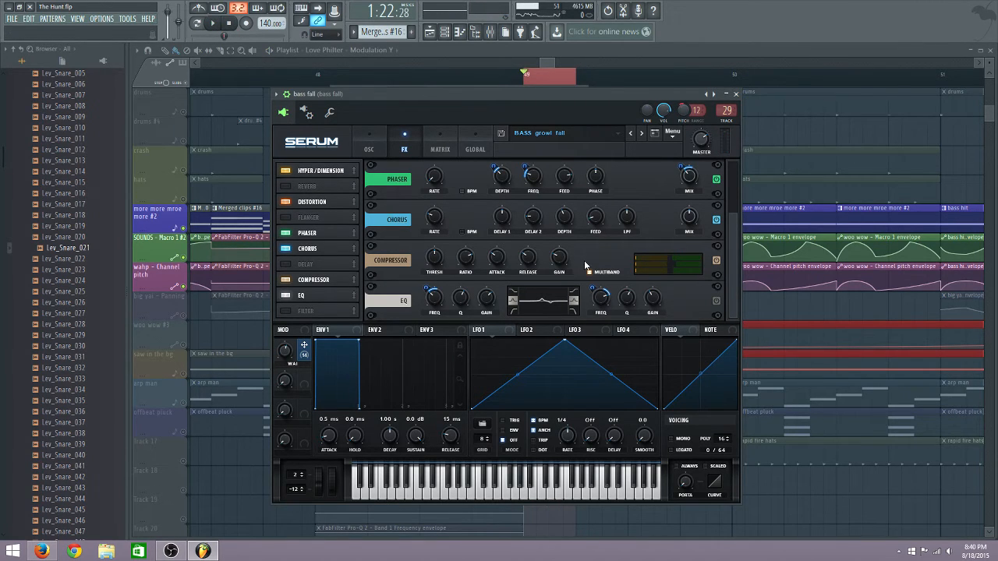
Turn on the EQ, check its two band gains and audition the clip with it.
{"action": "left_click_drag", "start_coordinate": [736, 223], "coordinate": [730, 286]}
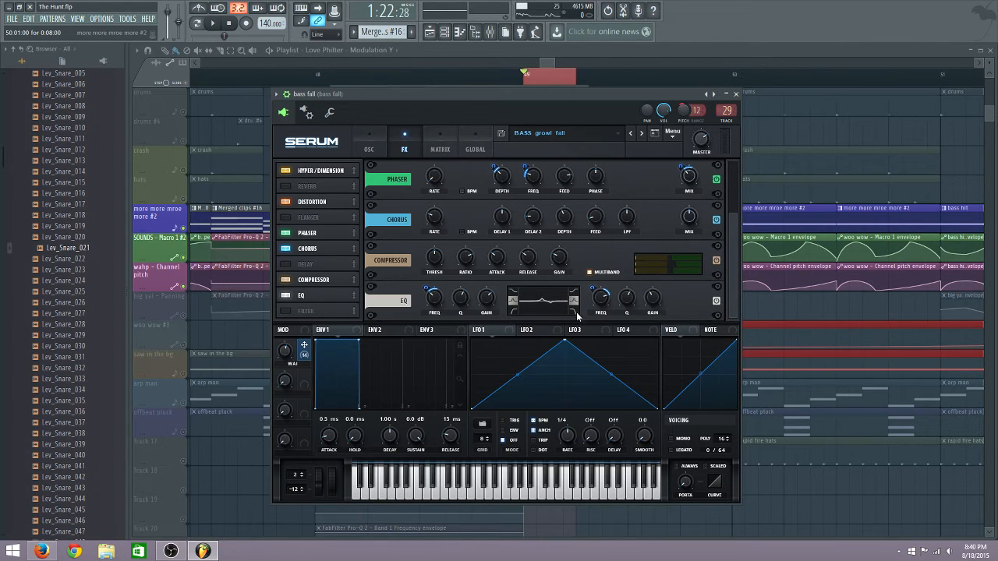
{"action": "mouse_move", "coordinate": [486, 298]}
{"action": "left_mouse_down"}
{"action": "mouse_move", "coordinate": [482, 255]}
{"action": "mouse_move", "coordinate": [479, 291]}
{"action": "left_mouse_up"}
{"action": "left_click_drag", "start_coordinate": [652, 297], "coordinate": [654, 300]}
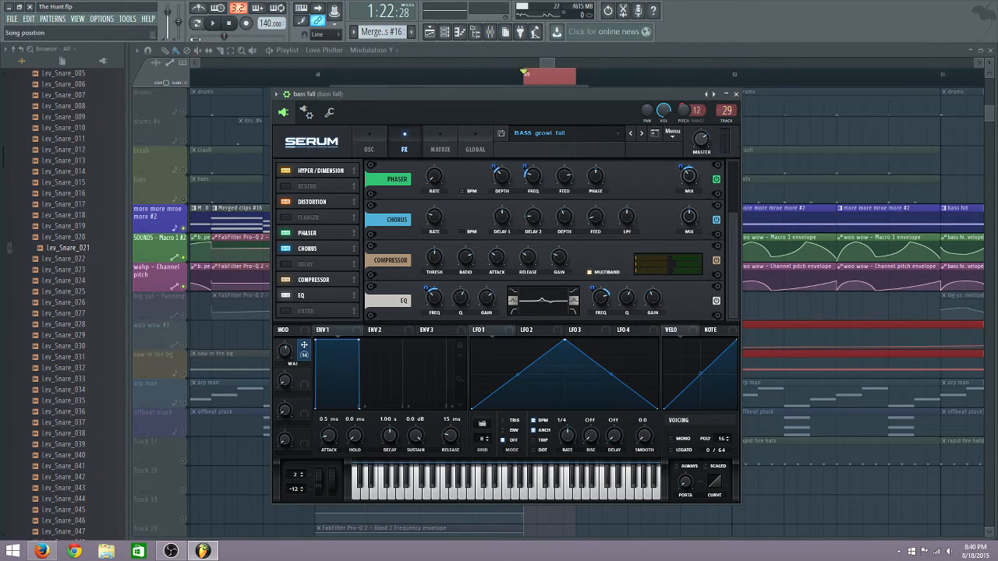
{"action": "left_click", "coordinate": [214, 24]}
{"action": "left_click", "coordinate": [214, 23]}
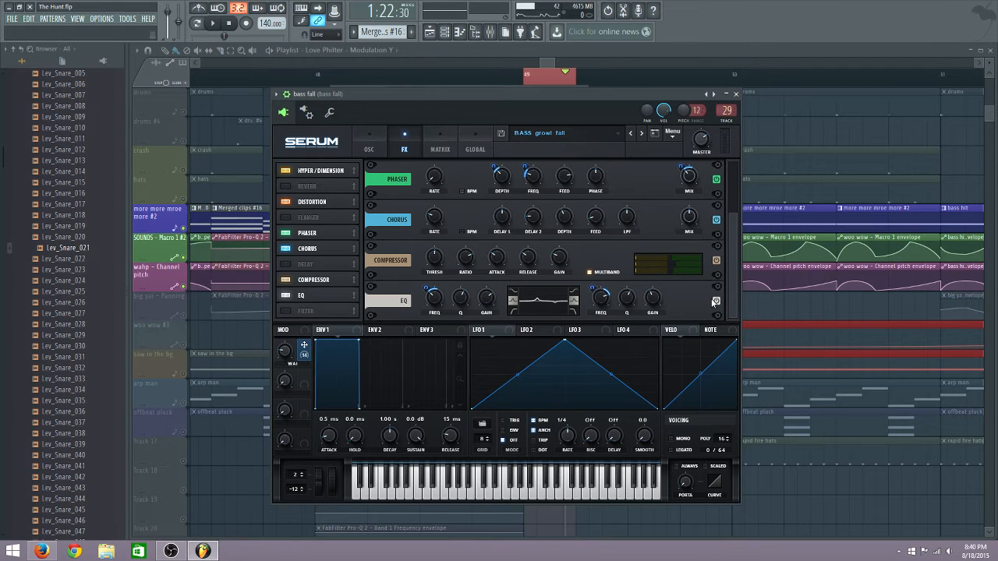
Compare the clip with the EQ bypassed and turned back on, leaving the EQ active.
{"action": "left_click", "coordinate": [214, 23]}
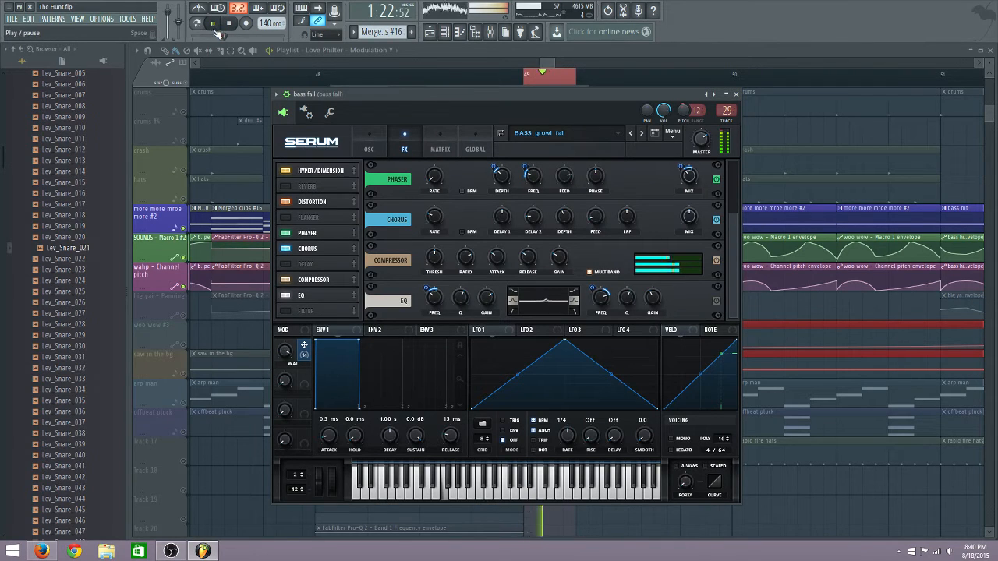
{"action": "left_click", "coordinate": [228, 26]}
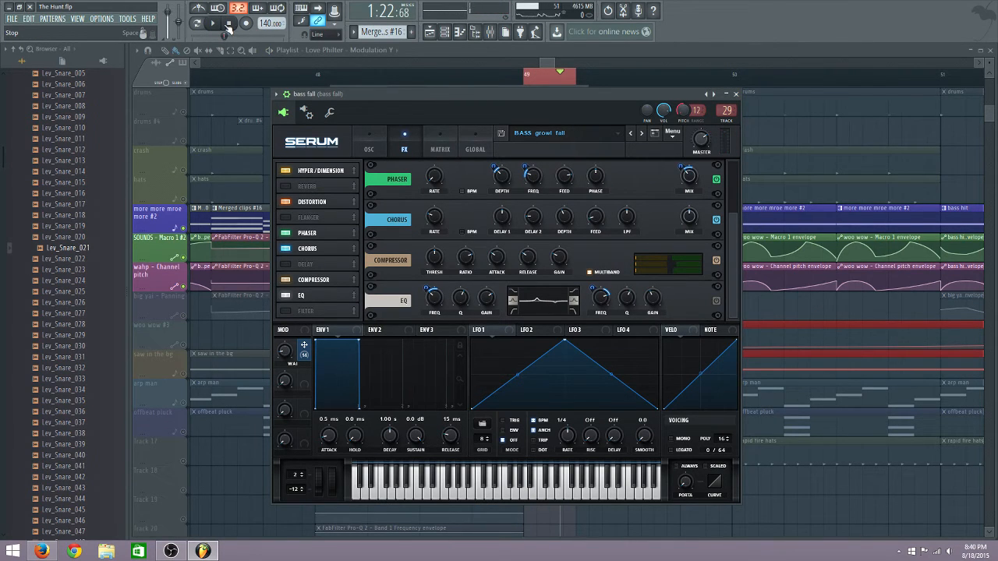
{"action": "left_click", "coordinate": [230, 28]}
{"action": "left_click", "coordinate": [216, 24]}
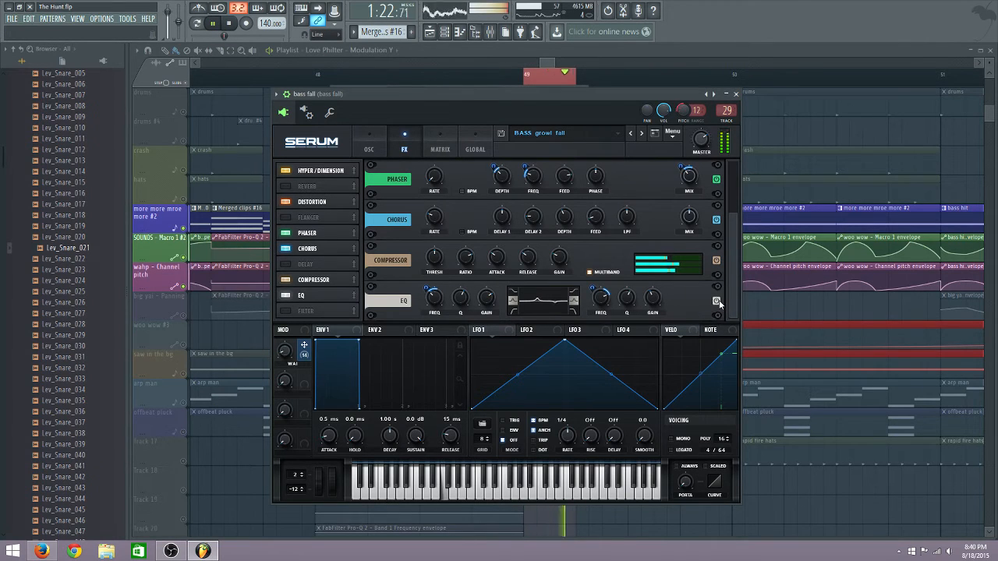
{"action": "left_click", "coordinate": [231, 26]}
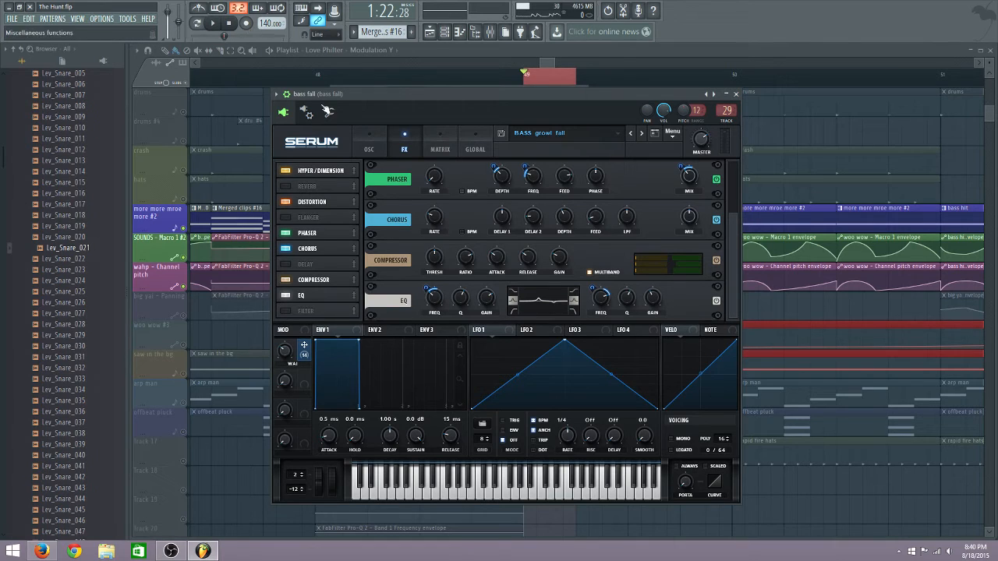
Open the bass fall mixer track's effect chain and show its CamelCrusher and Saturation Knob settings.
{"action": "left_click_drag", "start_coordinate": [328, 96], "coordinate": [310, 91]}
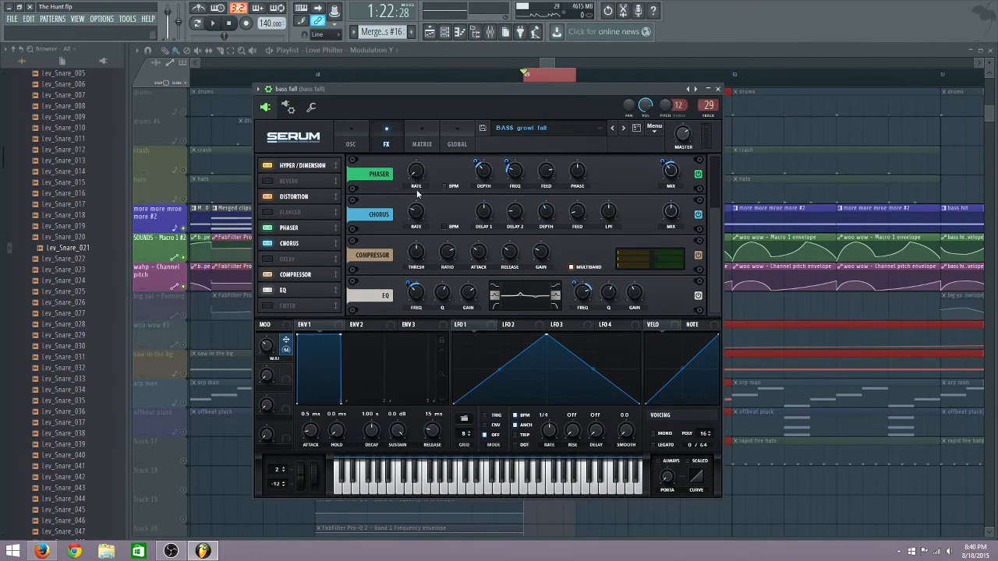
{"action": "double_click", "coordinate": [708, 105]}
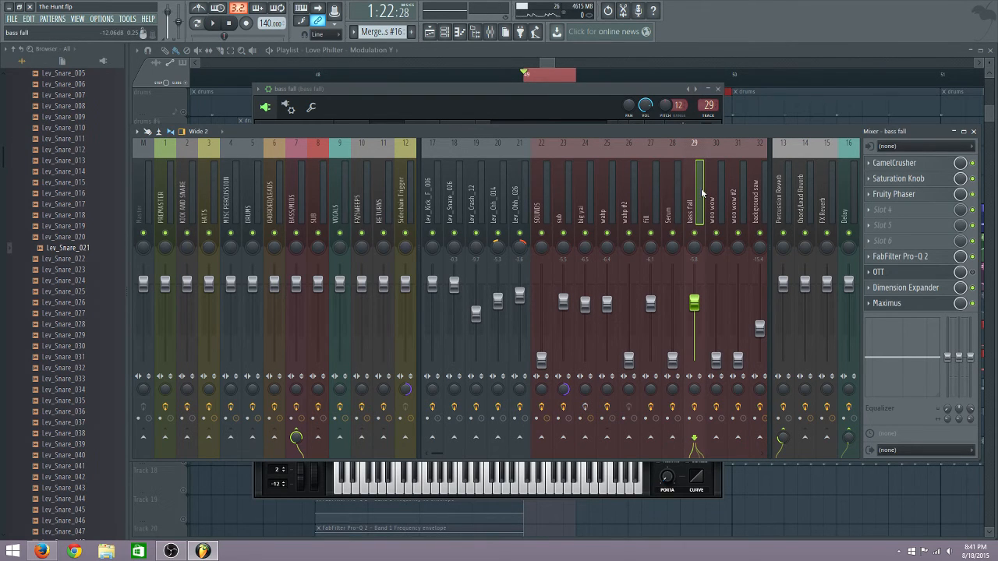
{"action": "left_click", "coordinate": [897, 164]}
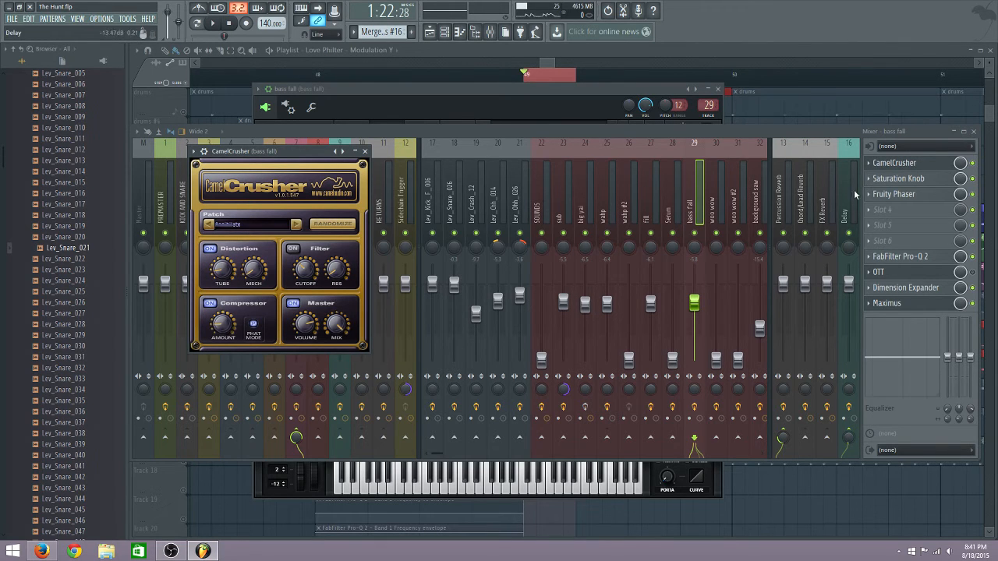
{"action": "left_click", "coordinate": [894, 181]}
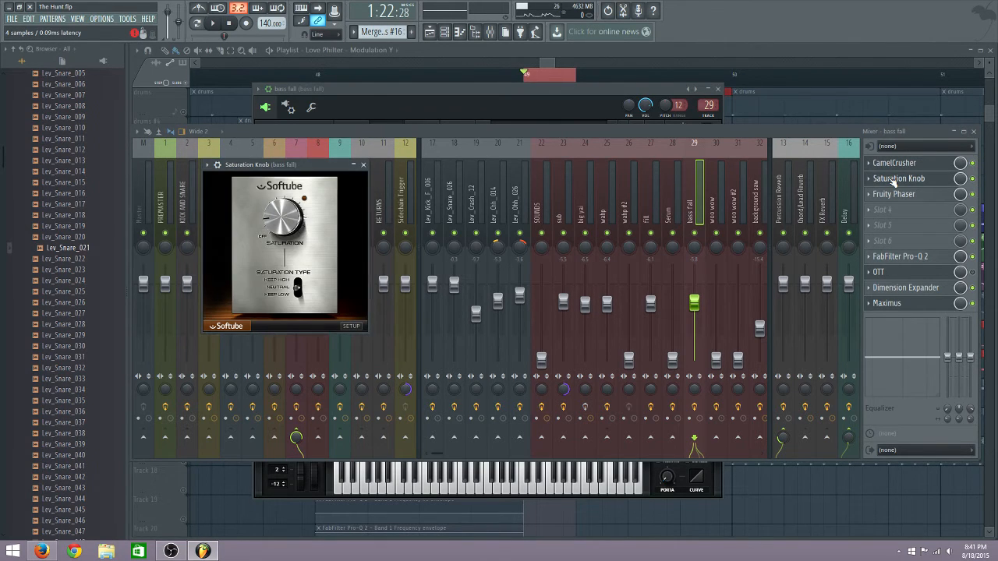
Show the bass fall track's Fruity Phaser, FabFilter Pro-Q 2, OTT and Dimension Expander settings one after another.
{"action": "left_click", "coordinate": [920, 200]}
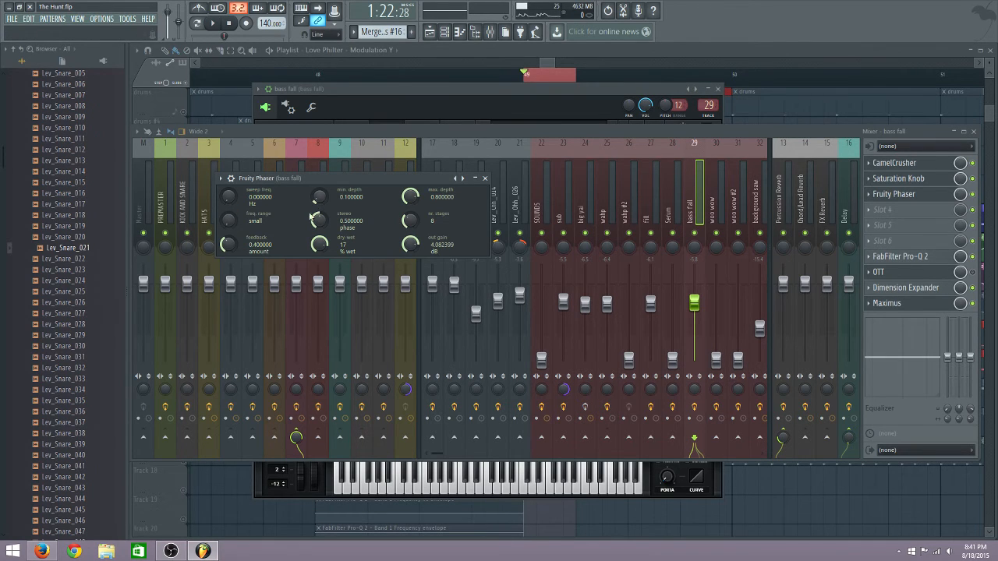
{"action": "left_click", "coordinate": [909, 256]}
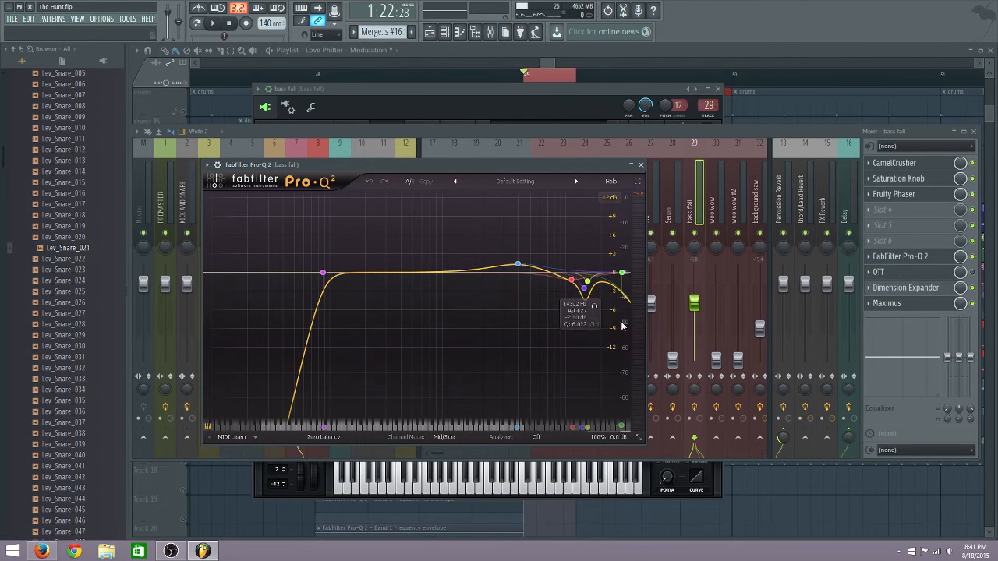
{"action": "left_click", "coordinate": [641, 164]}
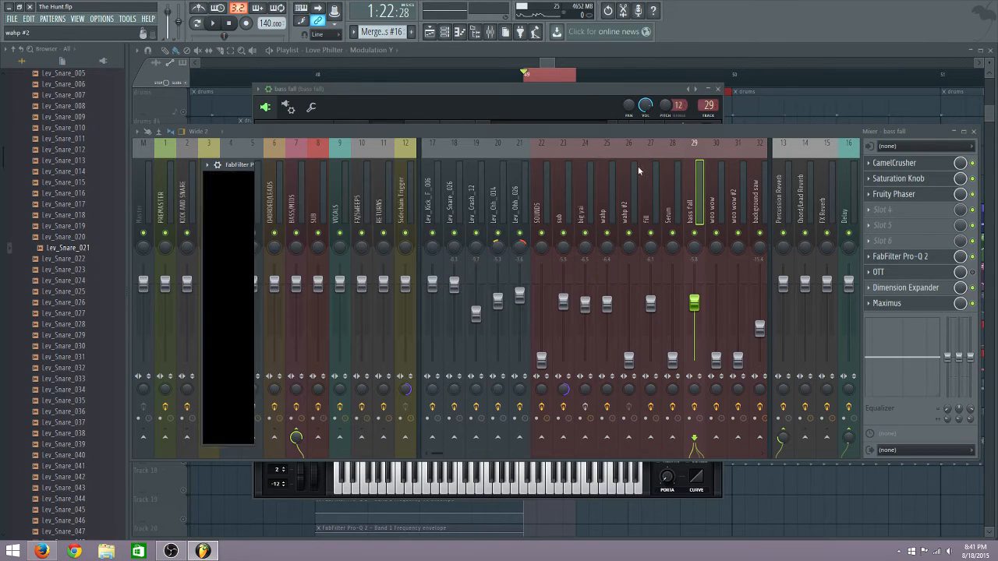
{"action": "left_click", "coordinate": [900, 275]}
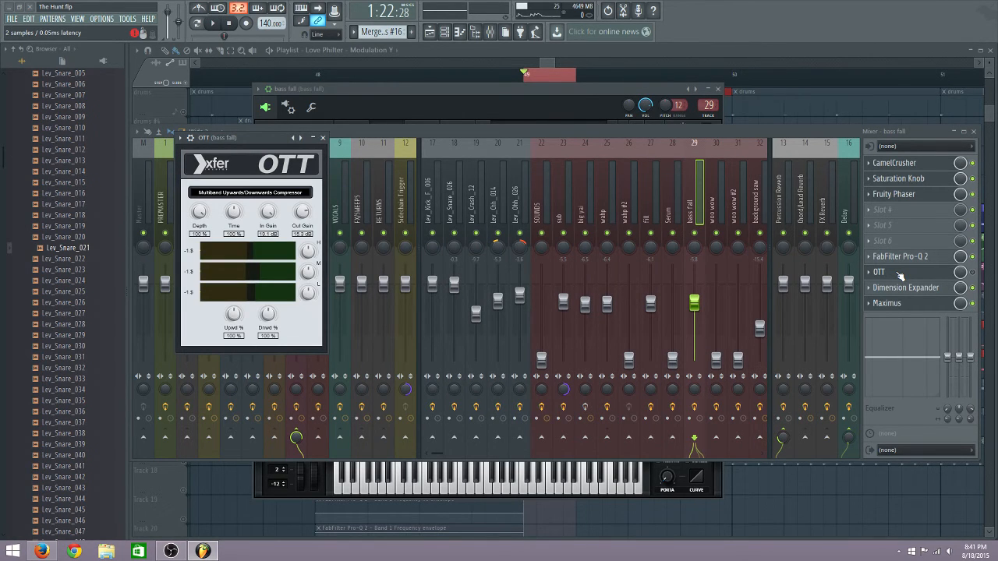
{"action": "left_click", "coordinate": [897, 289]}
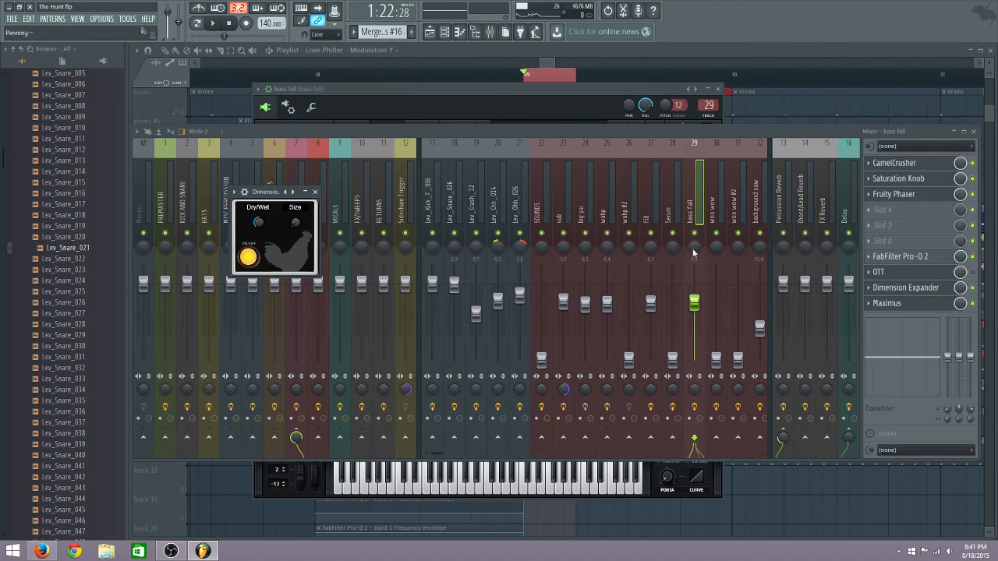
Audition the clip with the Dimension Expander bypassed and active to compare its effect, leaving it active.
{"action": "left_click", "coordinate": [973, 288]}
{"action": "left_click", "coordinate": [920, 289]}
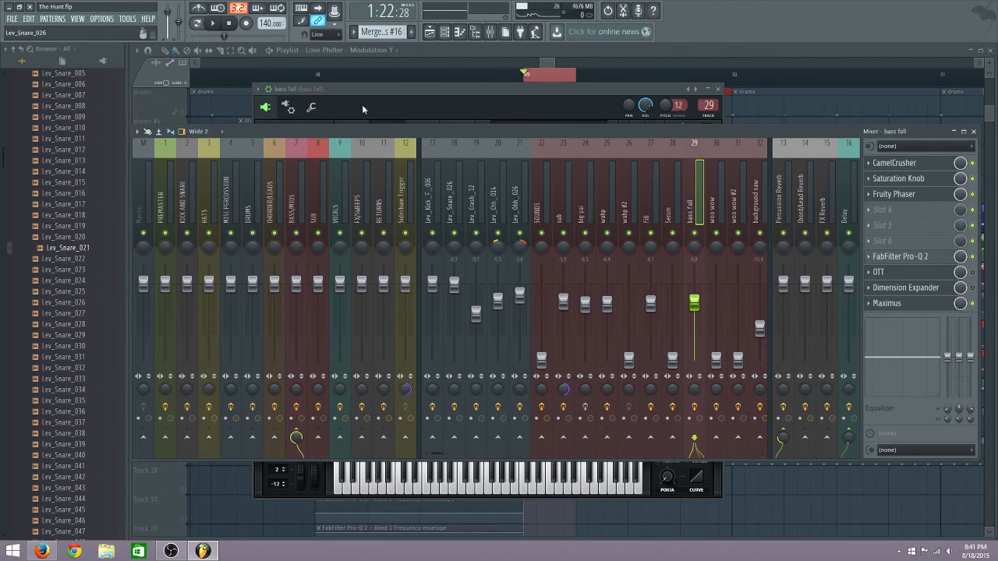
{"action": "left_click", "coordinate": [212, 23]}
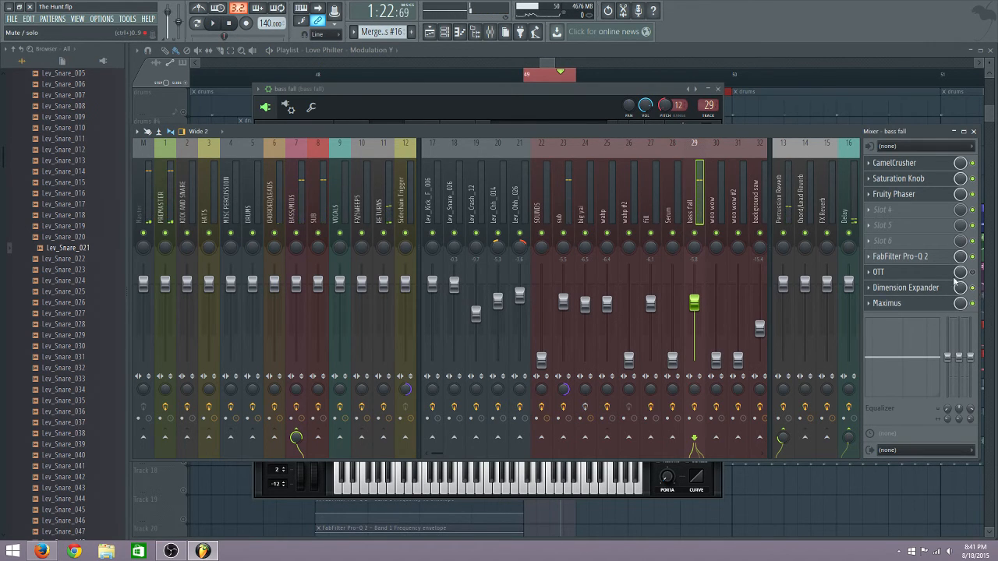
{"action": "left_click", "coordinate": [216, 24]}
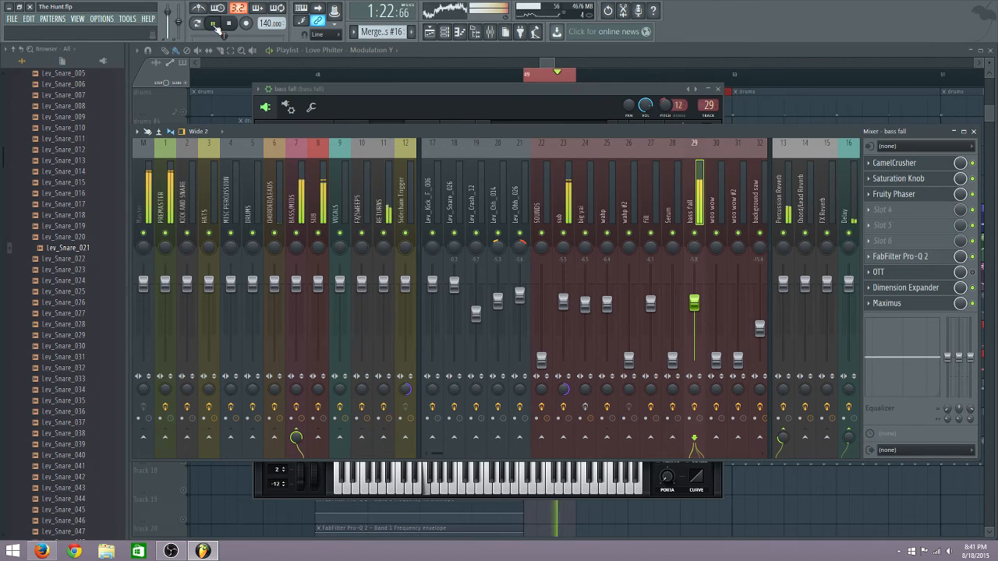
{"action": "left_click", "coordinate": [228, 23]}
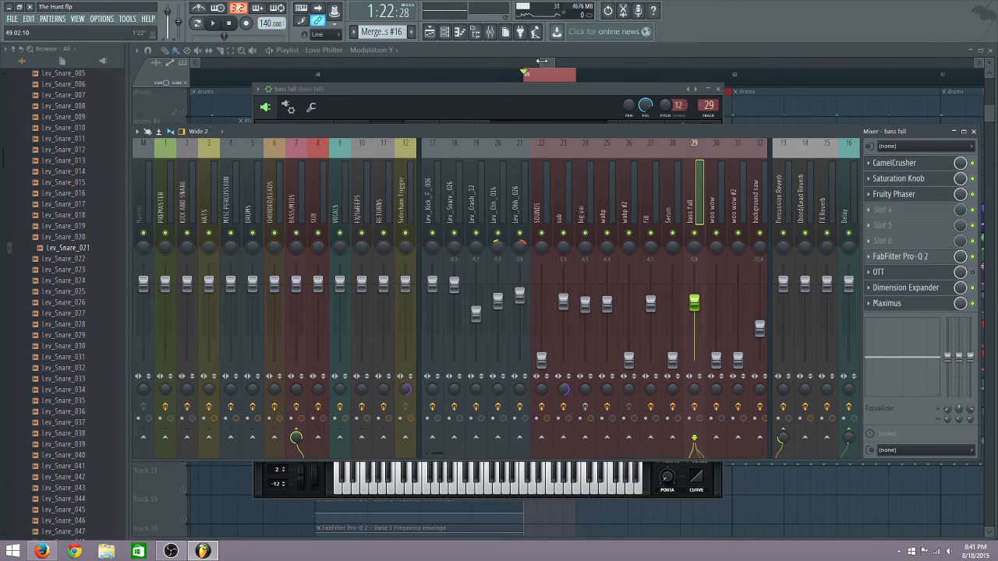
Open Maximus on the bass fall track and review its low, mid, high and master band curves.
{"action": "left_click", "coordinate": [896, 306]}
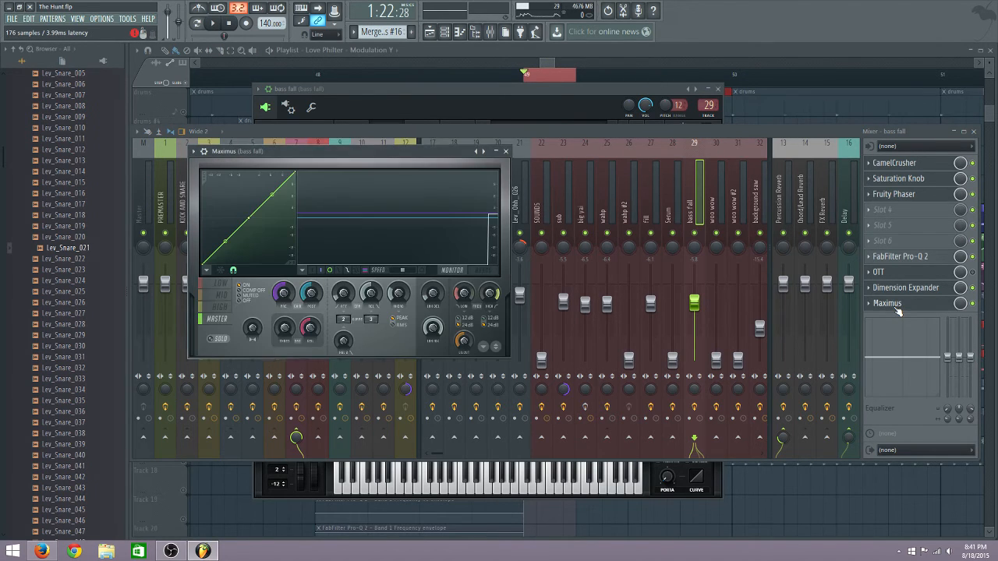
{"action": "left_click", "coordinate": [219, 284]}
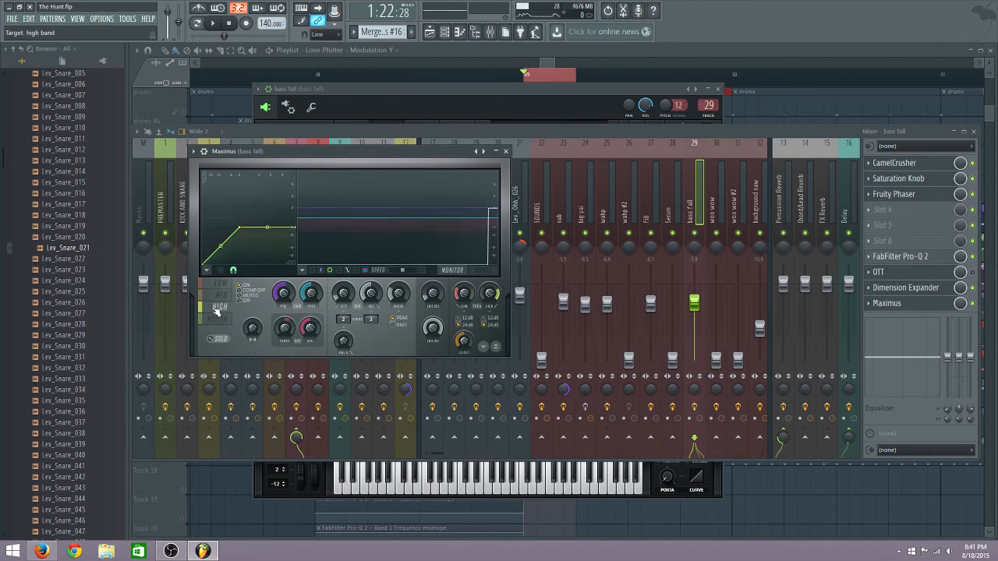
{"action": "left_click", "coordinate": [209, 297]}
{"action": "left_click", "coordinate": [212, 309]}
{"action": "left_click", "coordinate": [218, 296]}
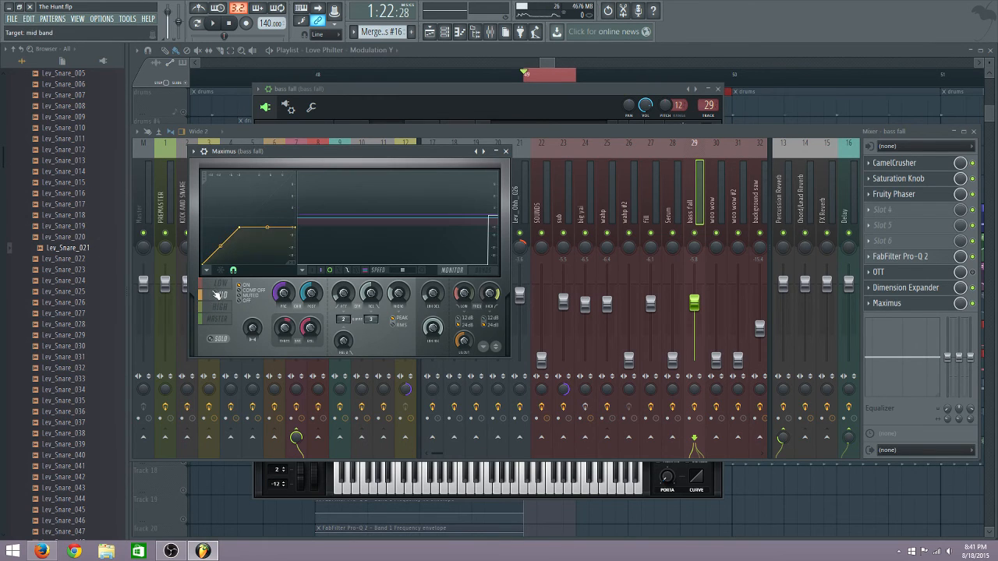
{"action": "left_click", "coordinate": [218, 285]}
{"action": "left_click", "coordinate": [217, 297]}
{"action": "left_click", "coordinate": [215, 308]}
{"action": "left_click", "coordinate": [216, 321]}
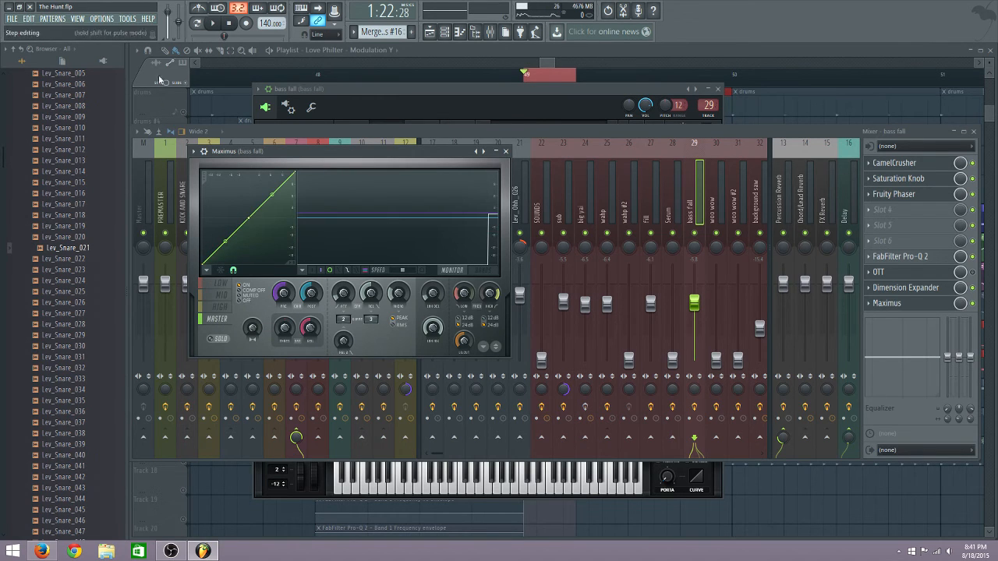
Audition the clip with Maximus open to watch its response, and close the Maximus window.
{"action": "left_click", "coordinate": [217, 25]}
{"action": "left_click", "coordinate": [218, 25]}
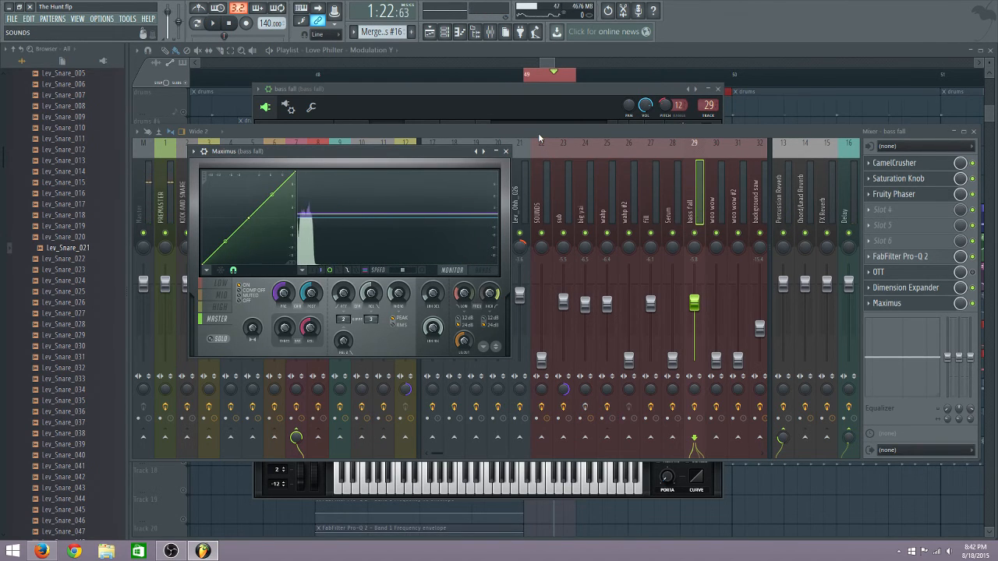
{"action": "left_click", "coordinate": [506, 152]}
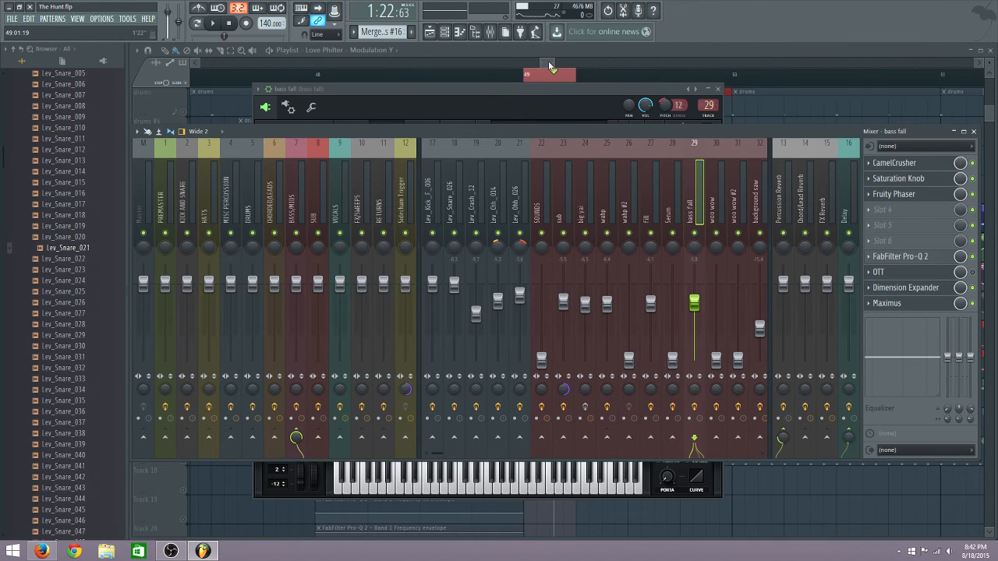
Compare the bar 49 bass in the playlist with the wahp channel pitch automation track muted and unmuted, leaving the track active.
{"action": "left_click", "coordinate": [550, 67]}
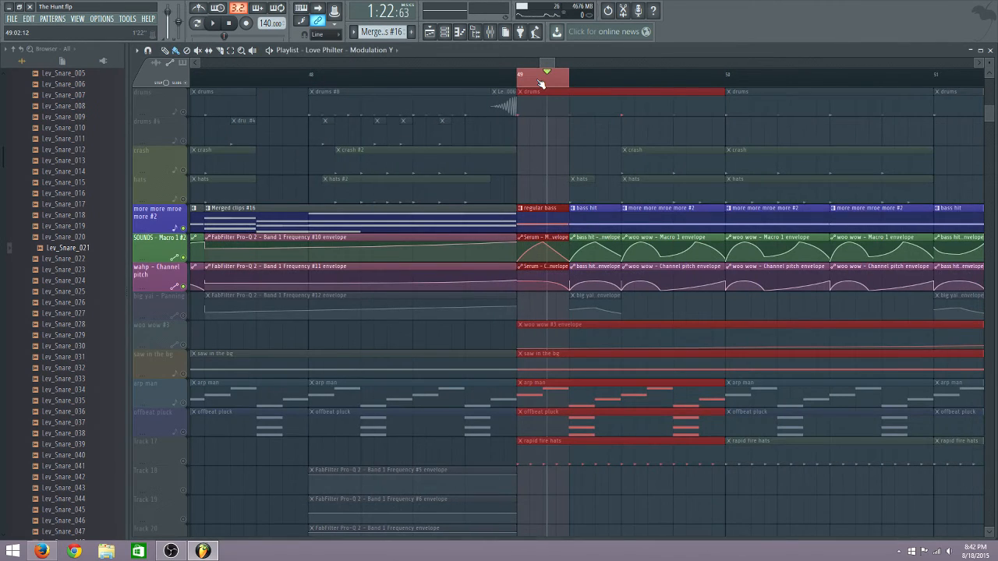
{"action": "scroll", "coordinate": [542, 74], "scroll_direction": "down", "scroll_amount": 2}
{"action": "scroll", "coordinate": [542, 83], "scroll_direction": "down", "scroll_amount": 1}
{"action": "scroll", "coordinate": [541, 83], "scroll_direction": "up", "scroll_amount": 7}
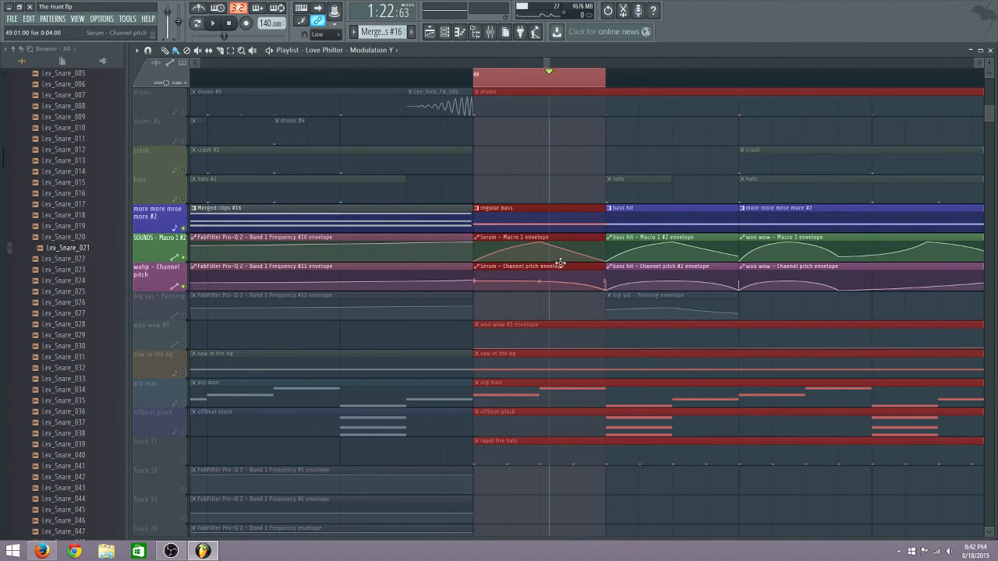
{"action": "left_click", "coordinate": [185, 288]}
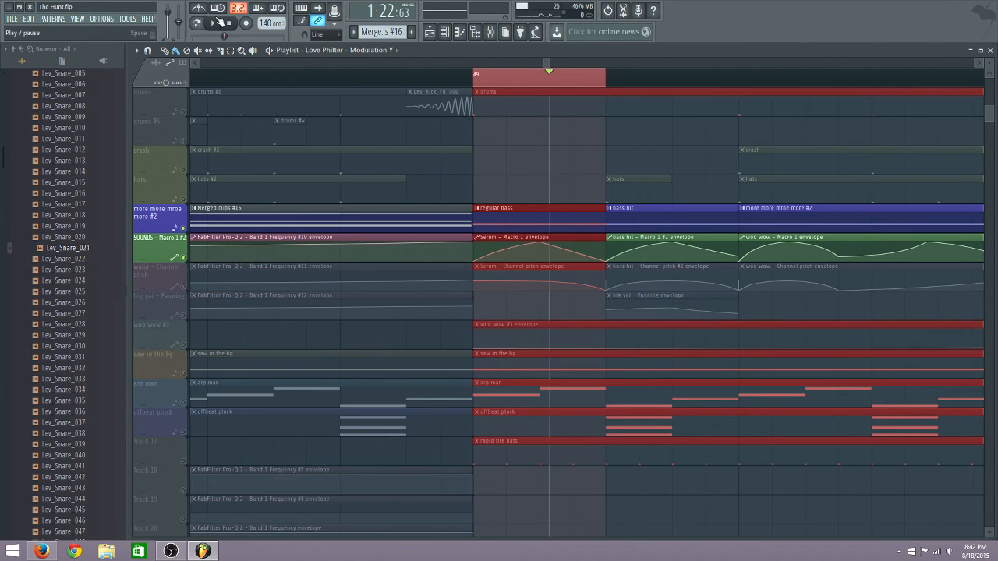
{"action": "left_click", "coordinate": [214, 23]}
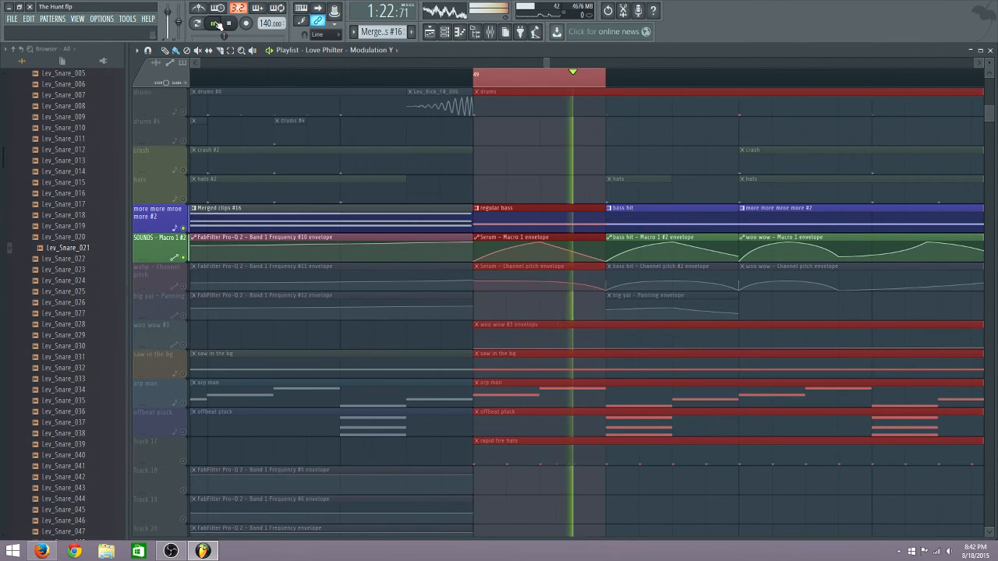
{"action": "left_click", "coordinate": [232, 24]}
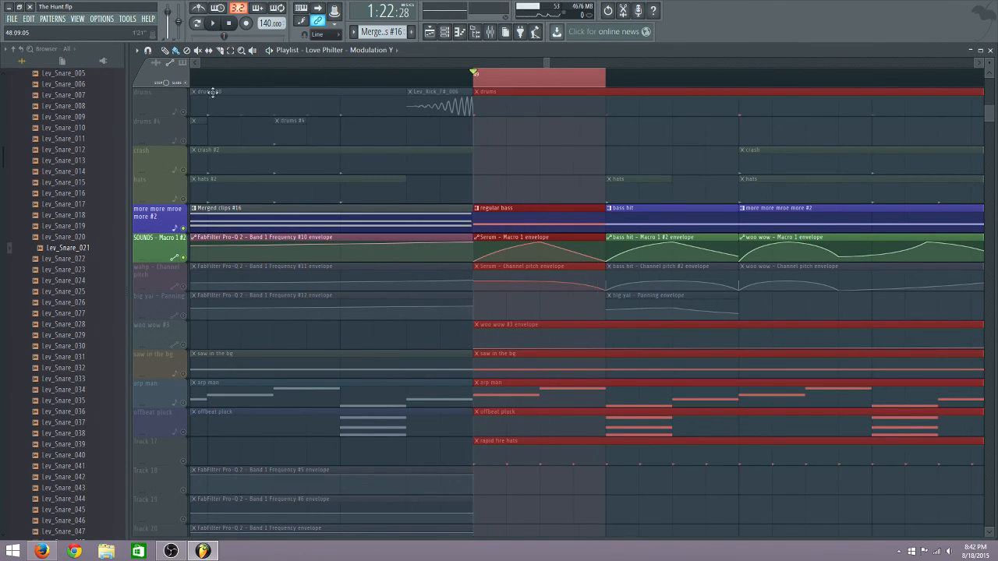
{"action": "left_click", "coordinate": [185, 287]}
{"action": "left_click", "coordinate": [213, 23]}
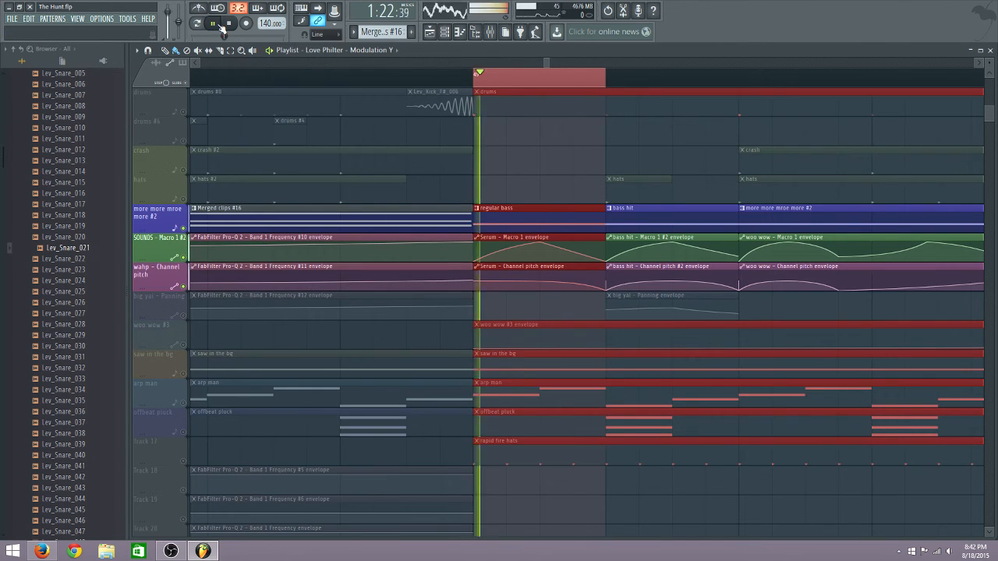
{"action": "left_click", "coordinate": [232, 24]}
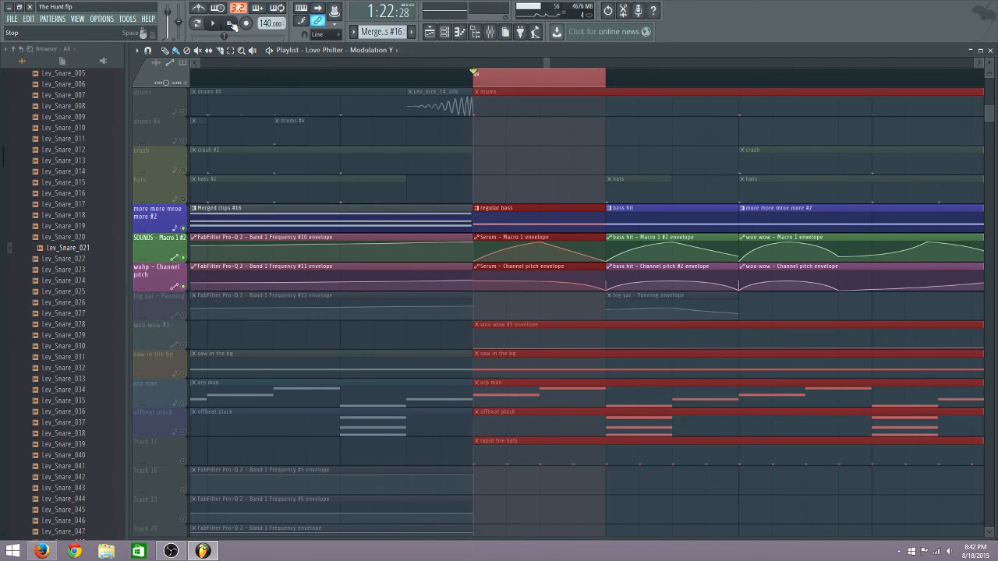
Open the bass fall channel's Serum instrument and play the clip to show its channel pitch automation.
{"action": "left_click", "coordinate": [444, 31]}
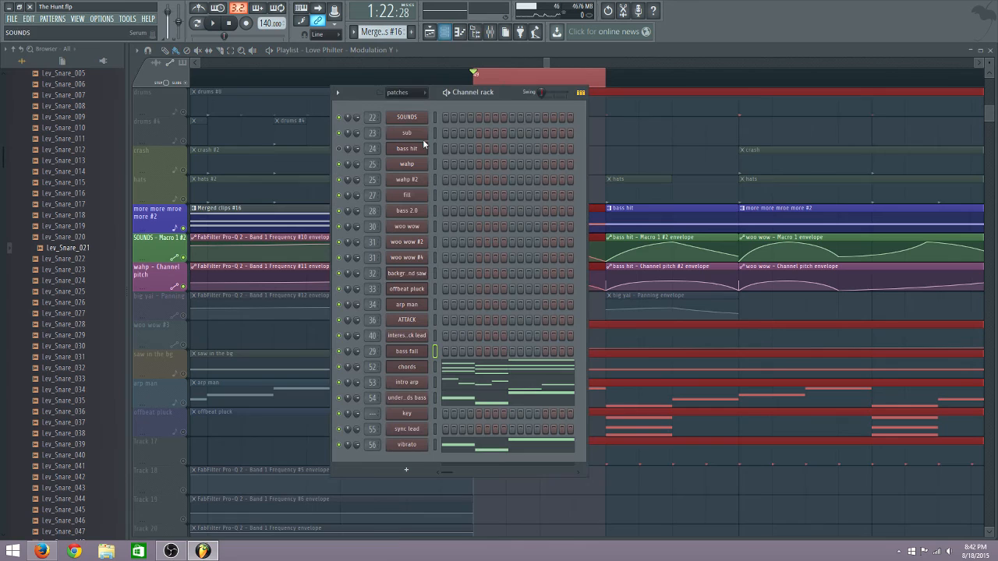
{"action": "left_click", "coordinate": [405, 353]}
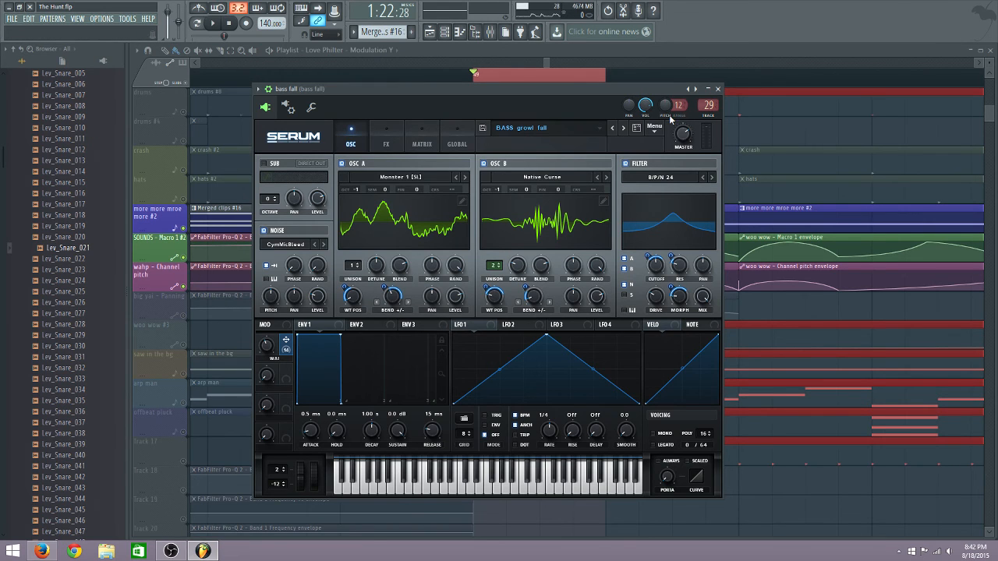
{"action": "key", "text": "space"}
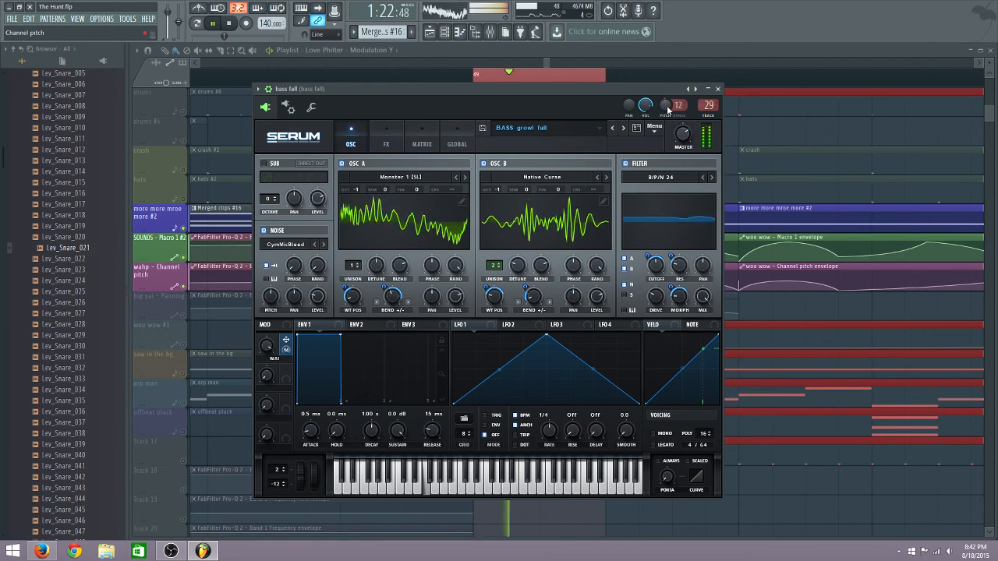
{"action": "left_click", "coordinate": [230, 24]}
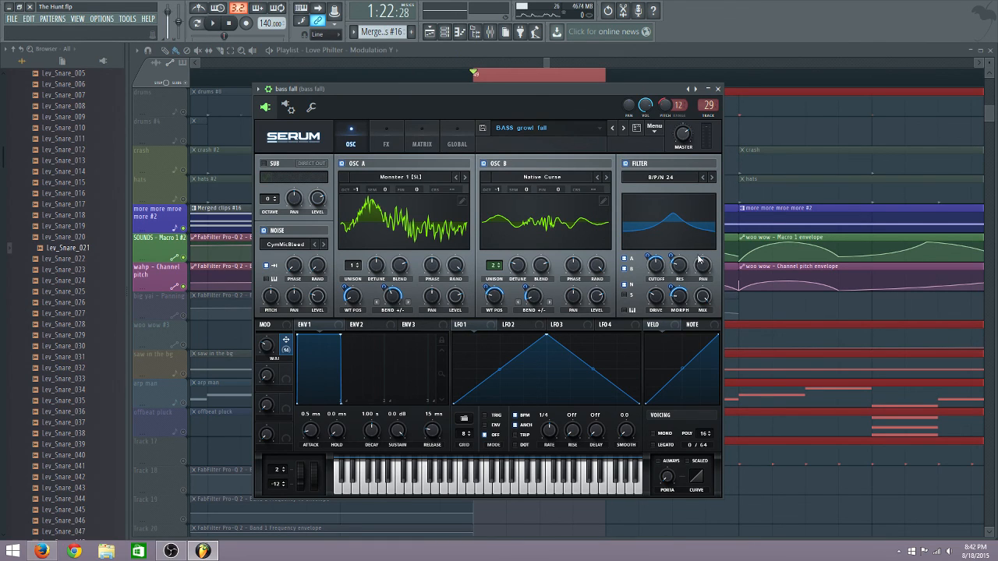
Show the BASS growl fall patch's effects once more and return to its oscillator page.
{"action": "left_click", "coordinate": [386, 140]}
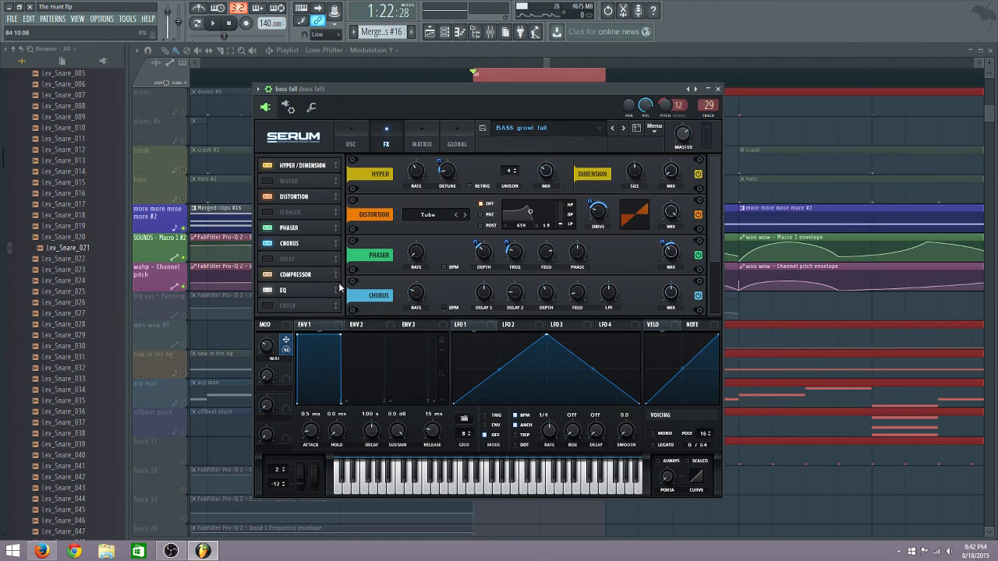
{"action": "left_click", "coordinate": [346, 134]}
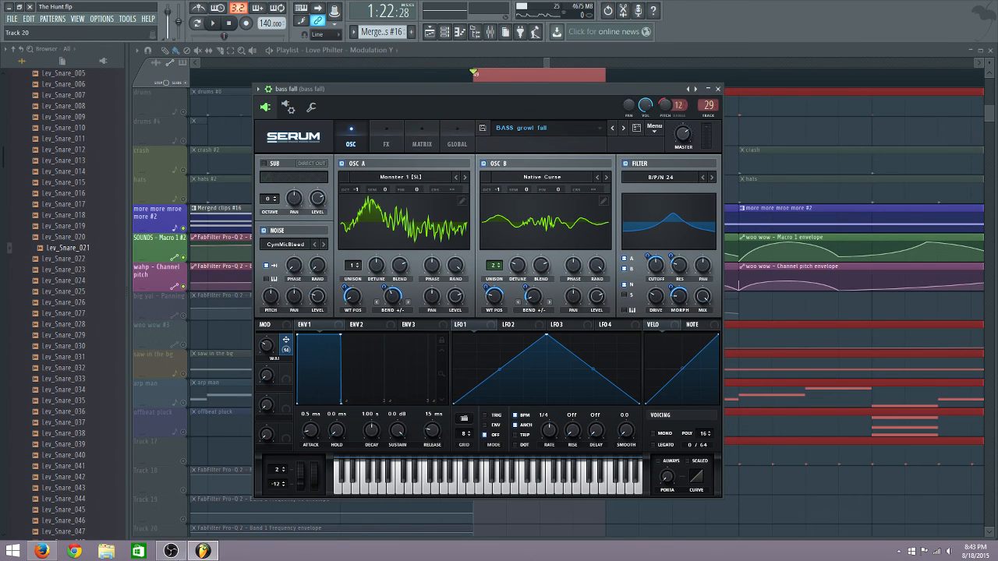
{"action": "left_click", "coordinate": [172, 492]}
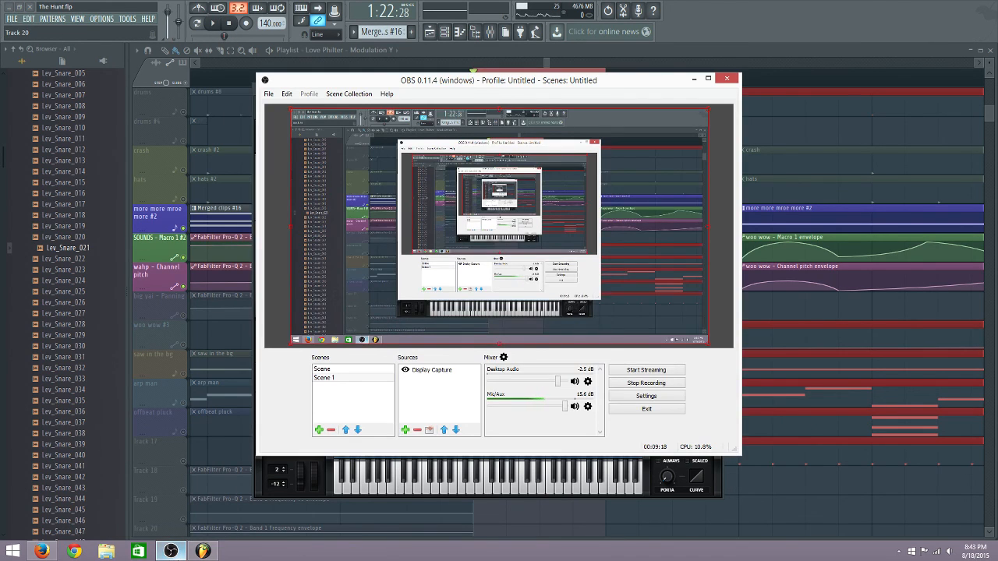